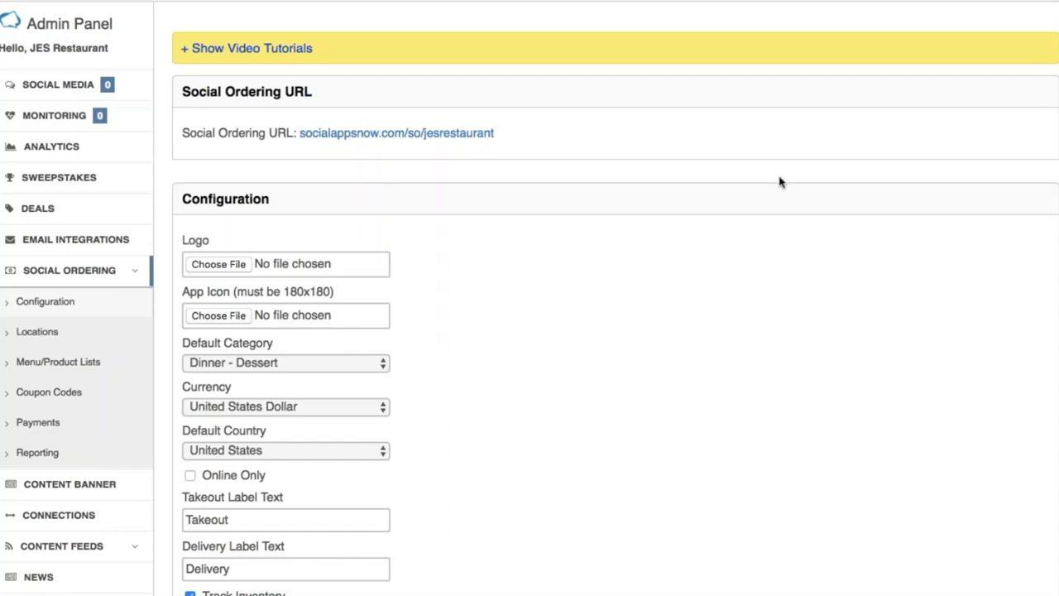
- Upload JES Restaurant Logo.png as the social ordering logo and save the configuration
left_click(384, 141)
left_click(239, 268)
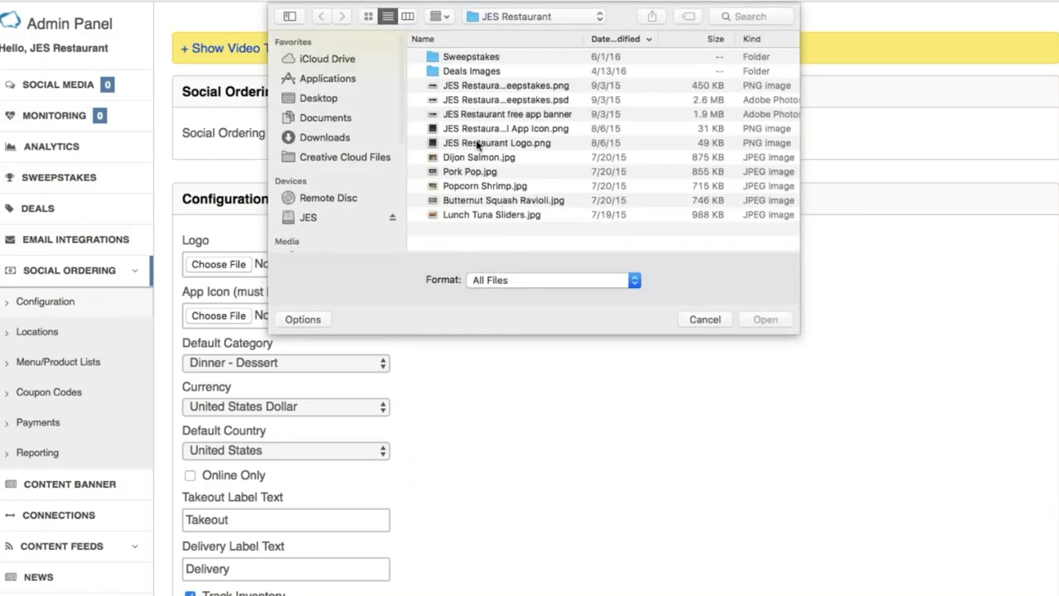
double_click(497, 142)
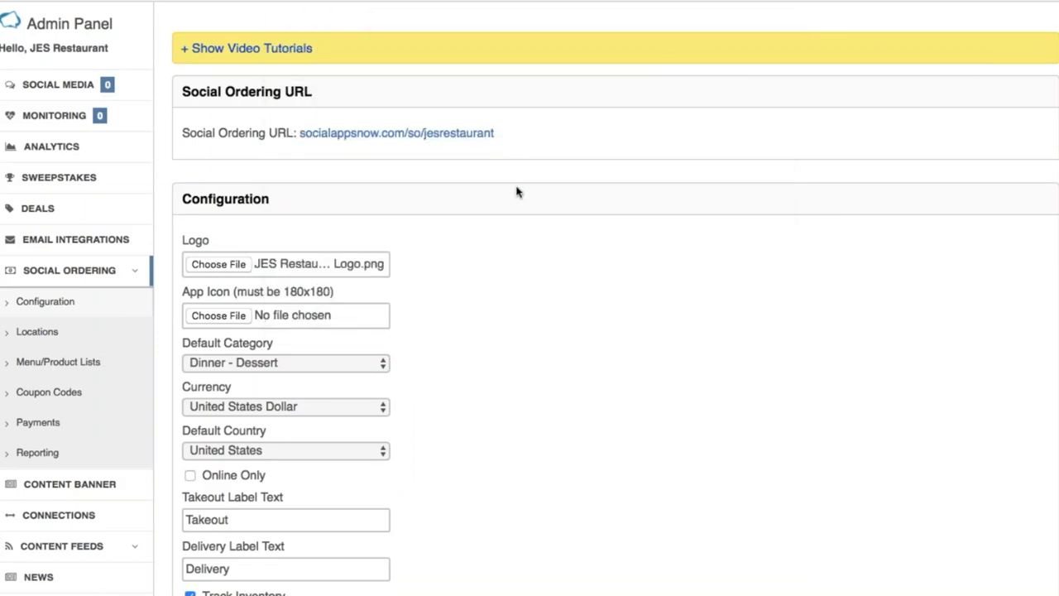
scroll(530, 223, "down", 10)
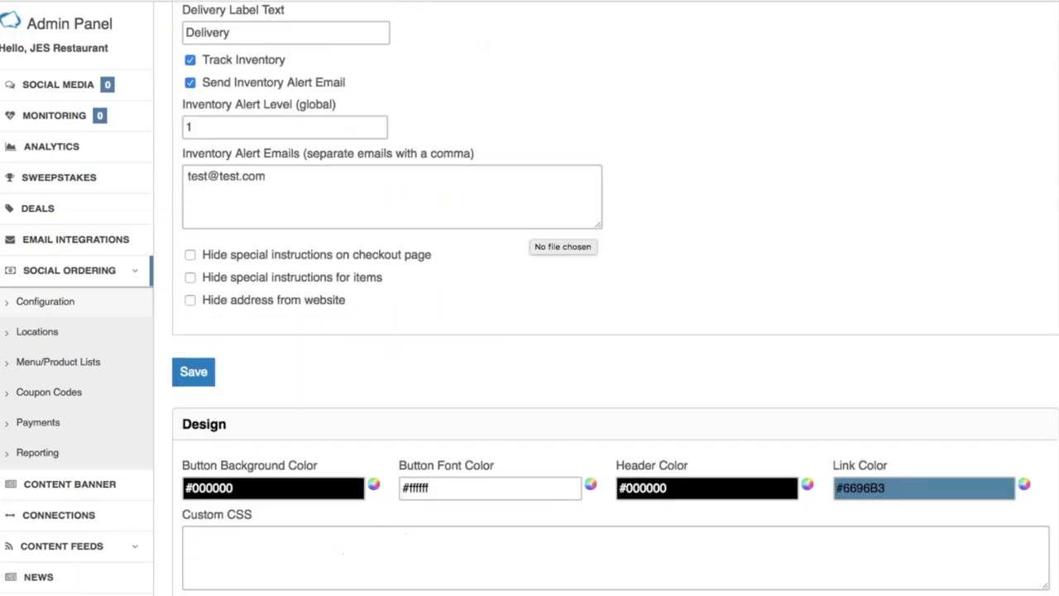
left_click(207, 371)
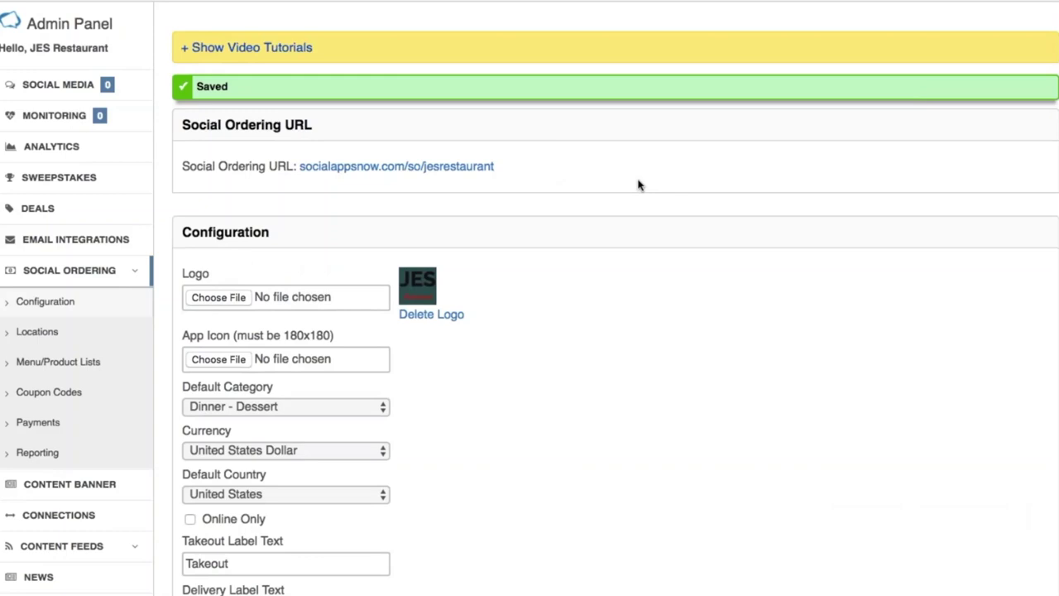
- Set the default category to Lunch - Entrees, save the configuration, and close the ordering site preview
scroll(638, 184, "down", 3)
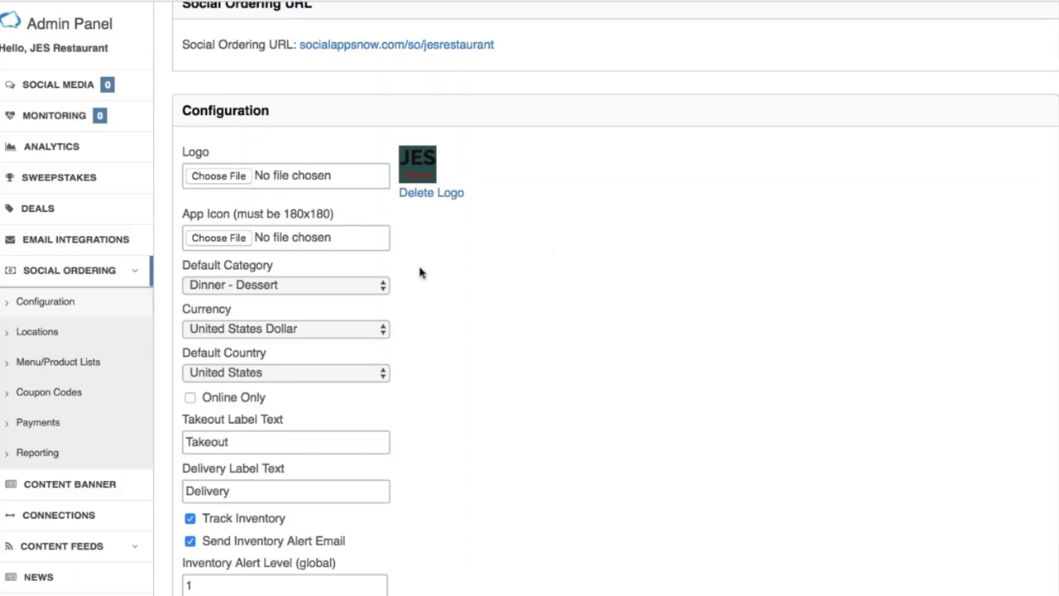
left_click(310, 286)
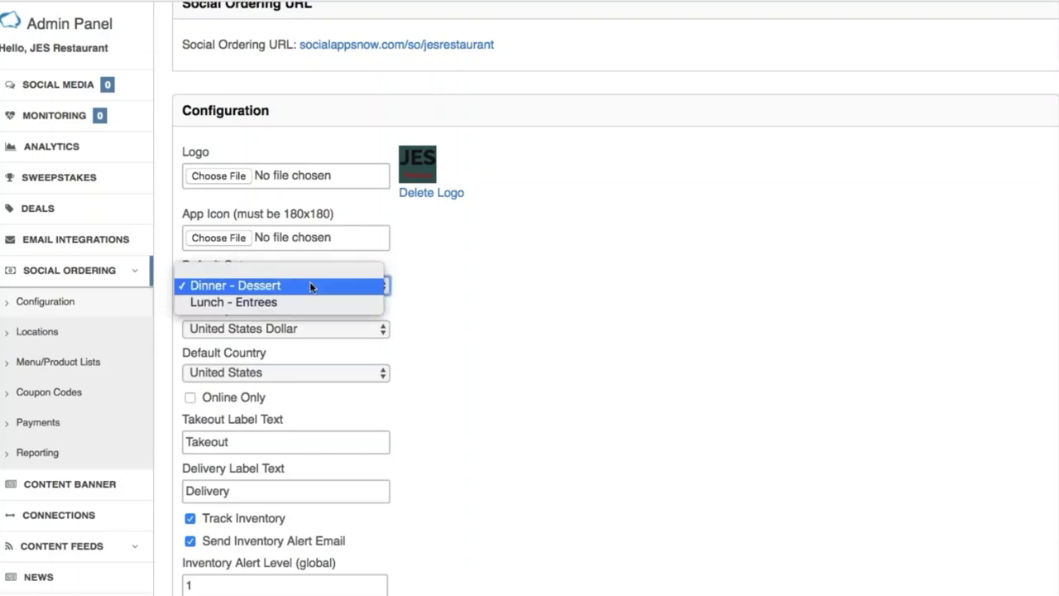
left_click(272, 303)
scroll(629, 234, "down", 4)
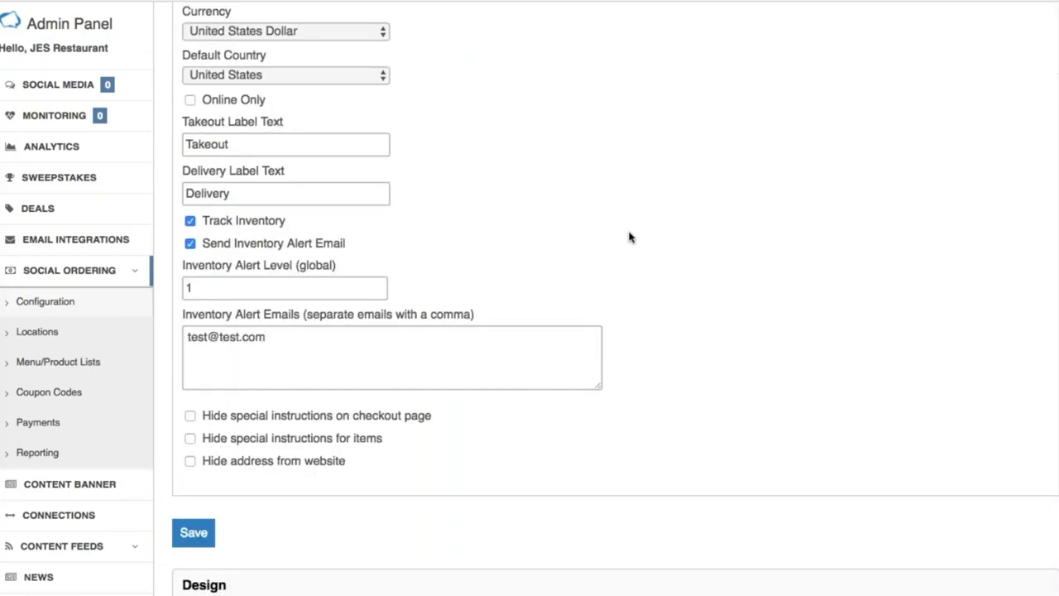
left_click(195, 533)
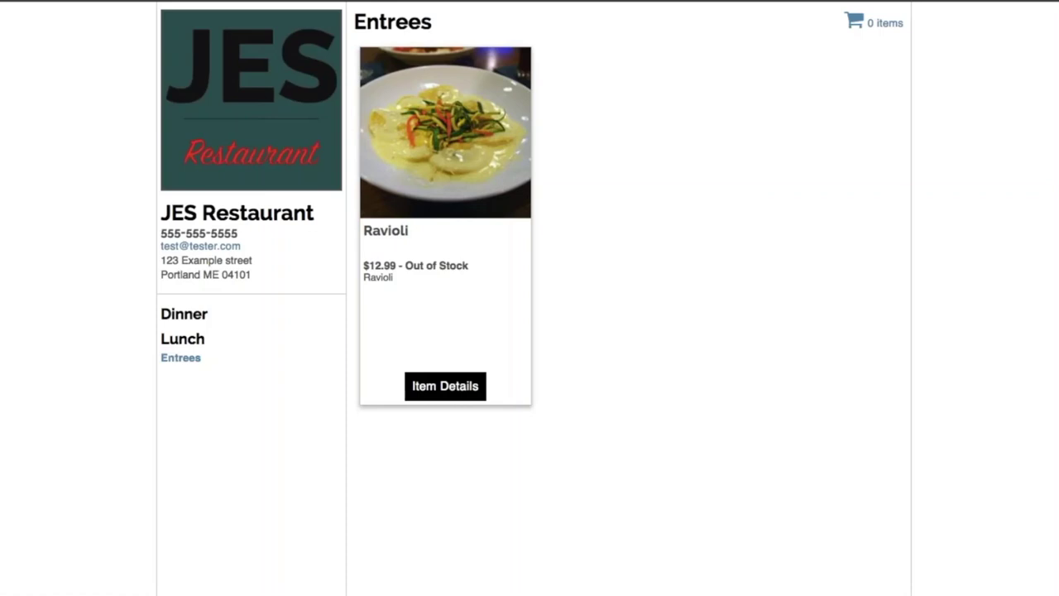
key("super+w")
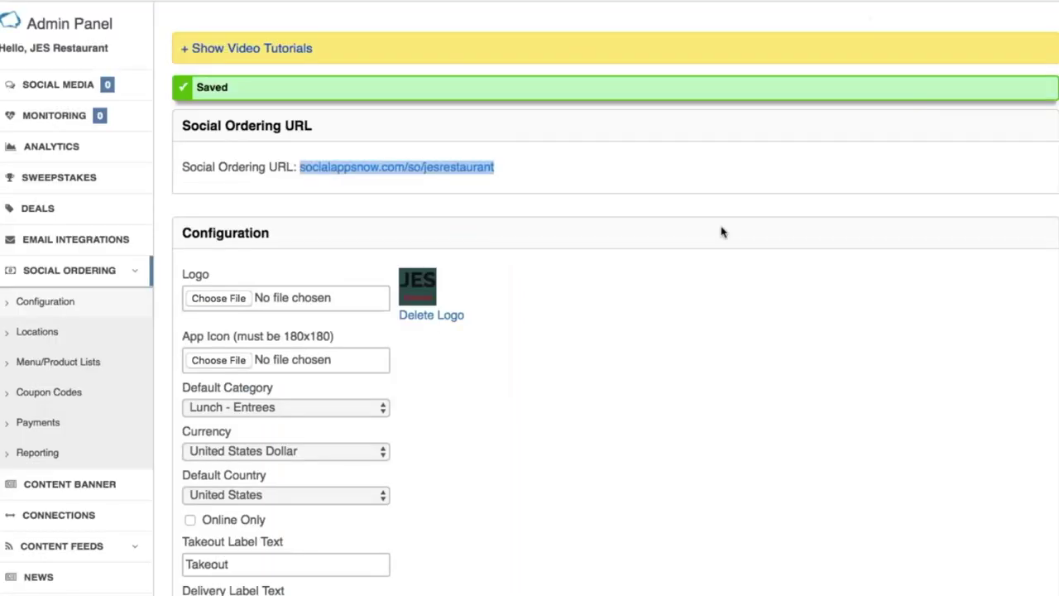
- Look through the available currencies in the social ordering configuration without choosing a different one
scroll(687, 217, "down", 3)
scroll(688, 217, "down", 1)
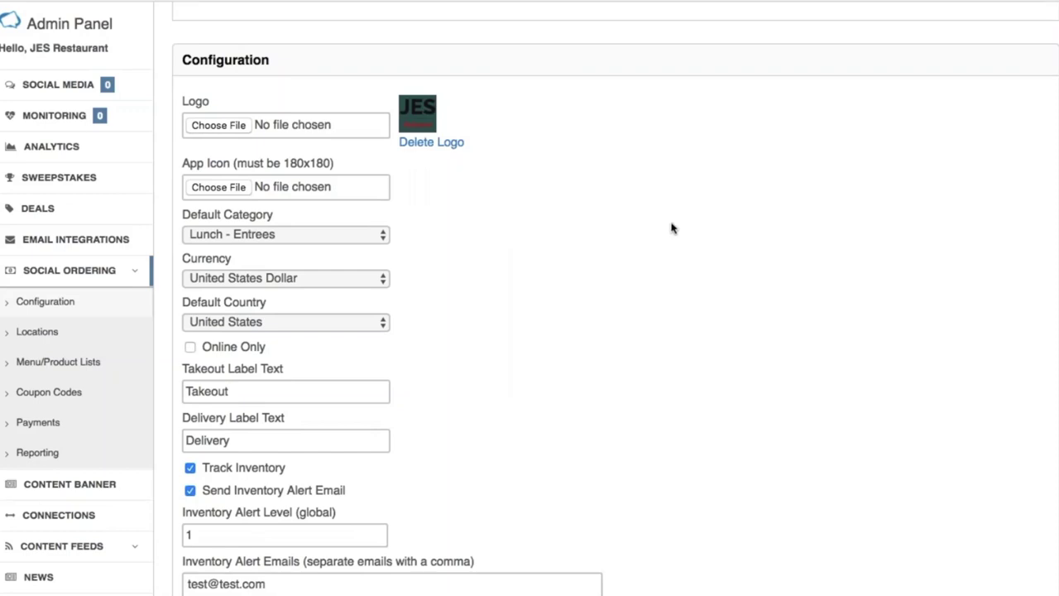
scroll(636, 240, "down", 1)
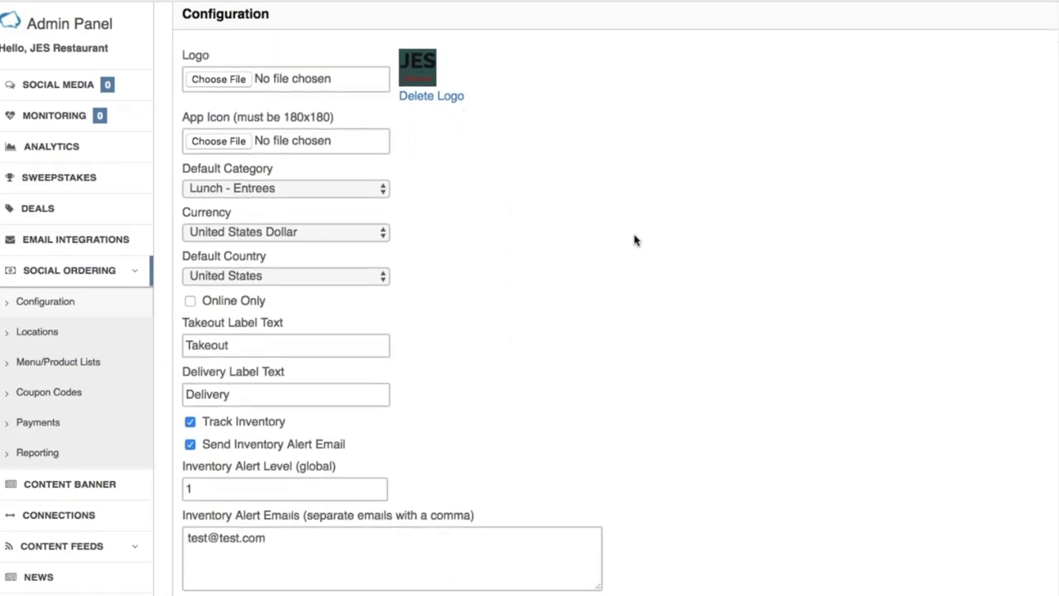
scroll(636, 240, "down", 2)
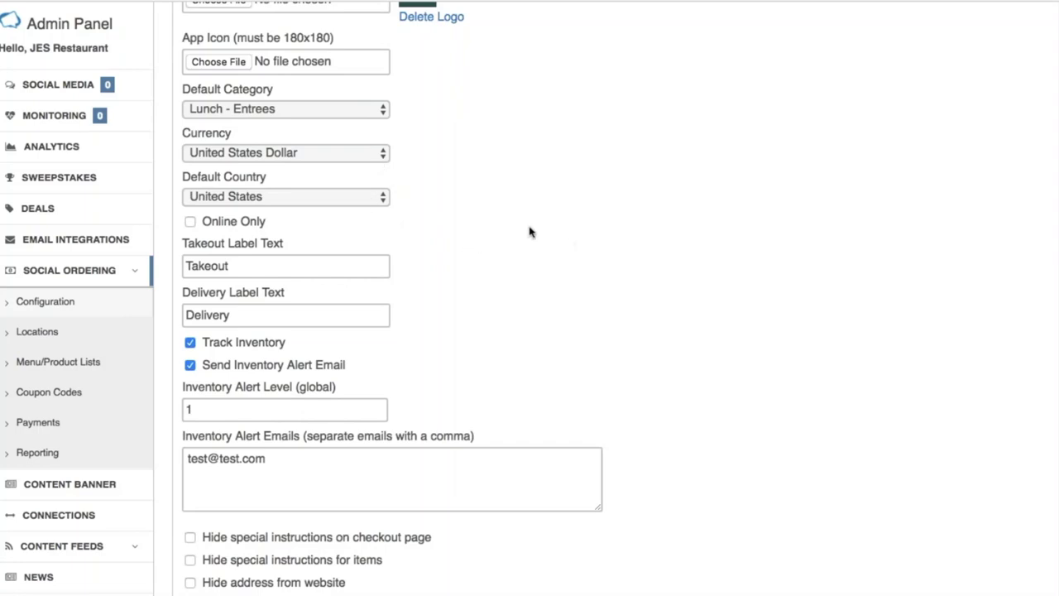
left_click(341, 157)
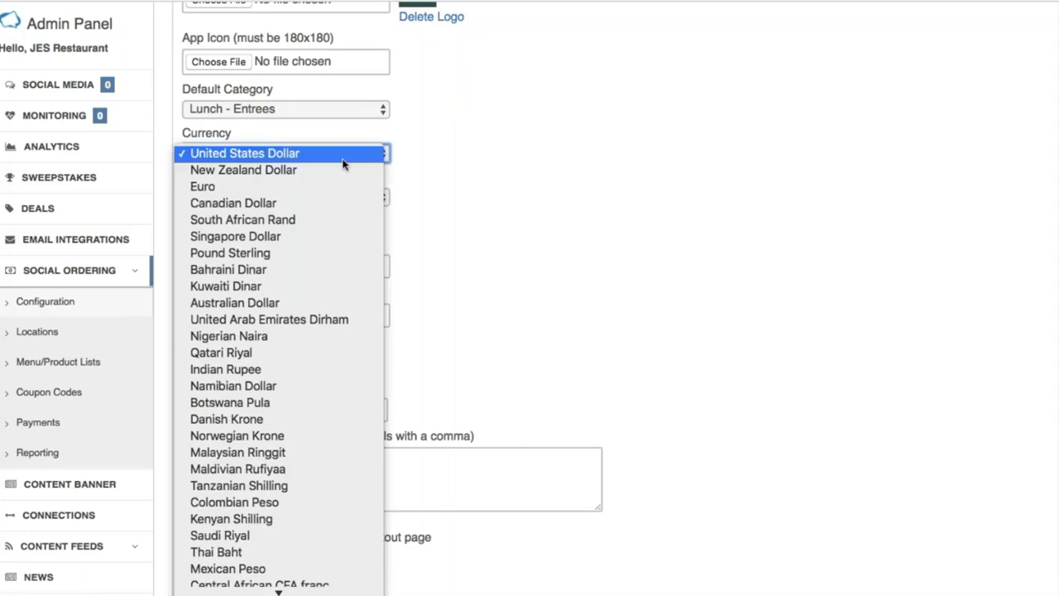
left_click(488, 169)
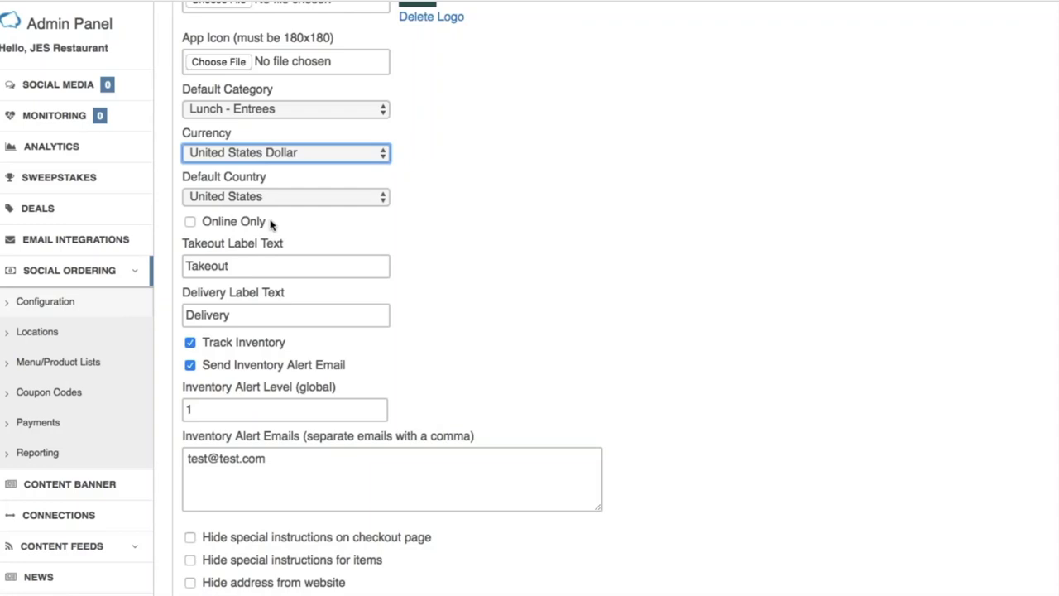
- Switch the Online Only option on and back off to check its effect on the label fields
left_click_drag(273, 222, 205, 225)
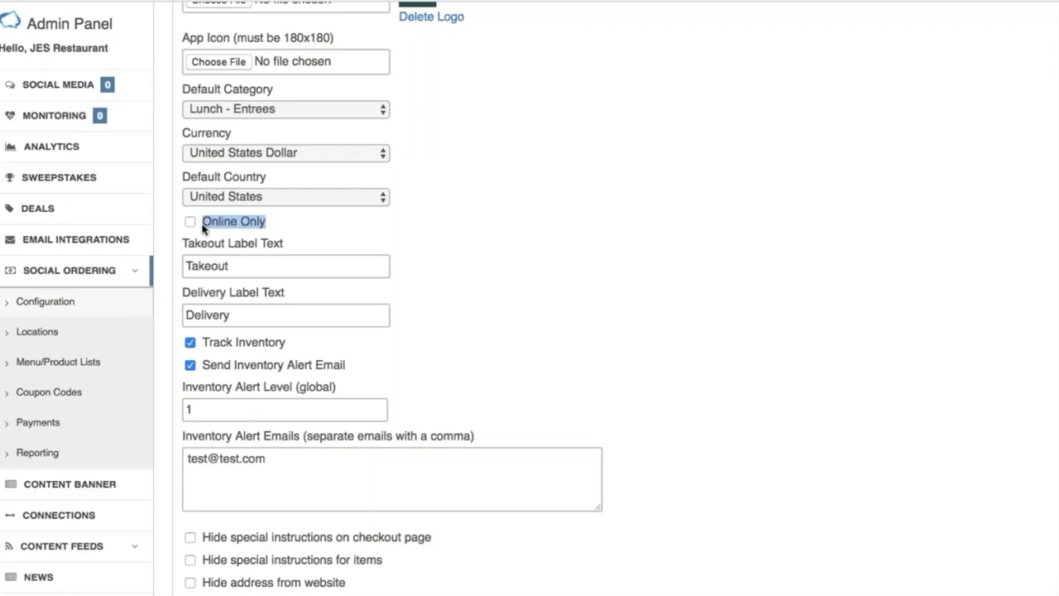
left_click(359, 232)
left_click(233, 225)
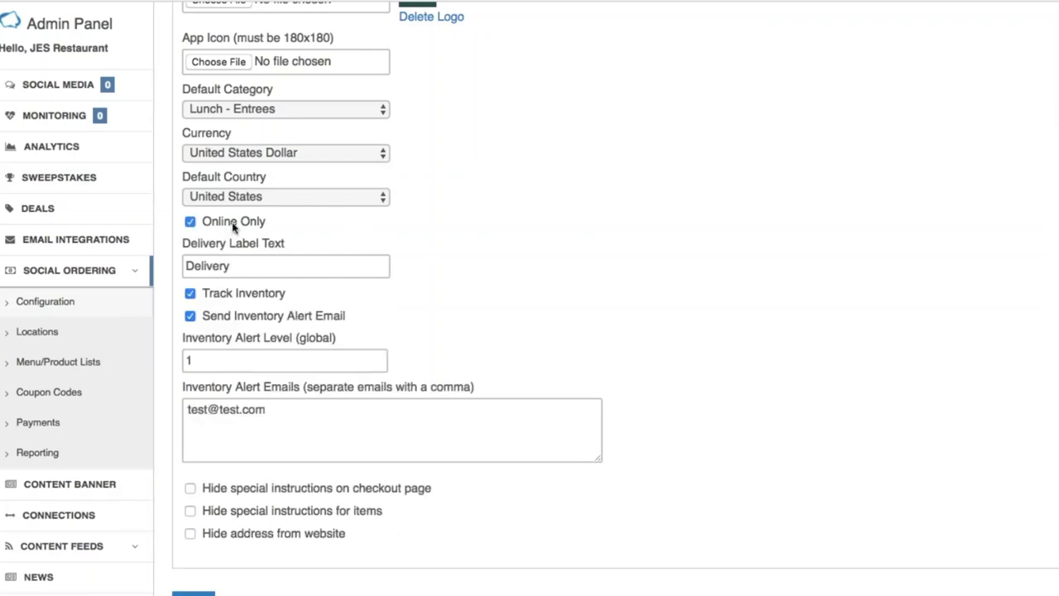
left_click(233, 223)
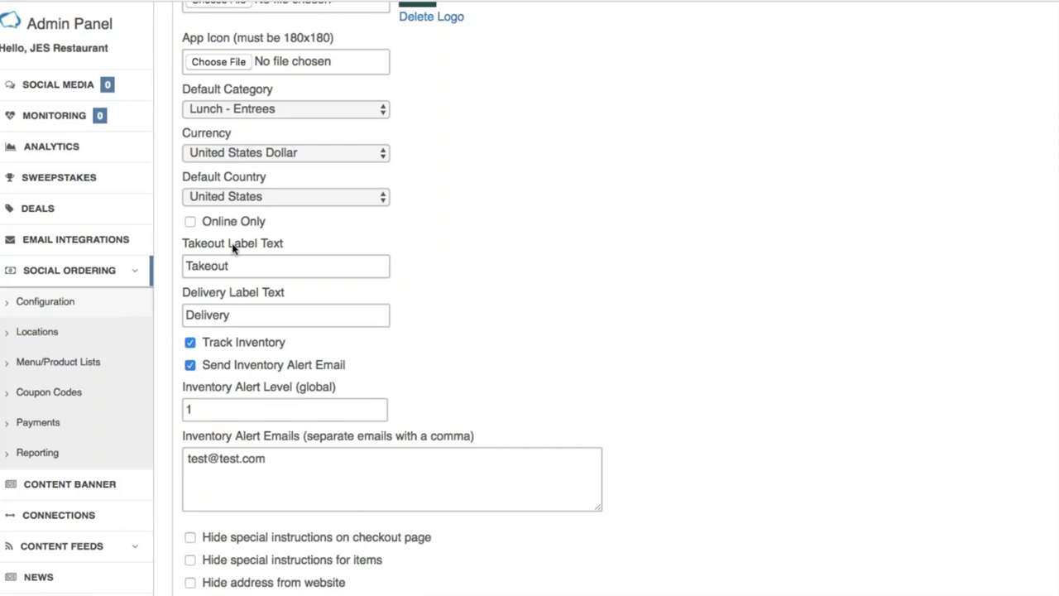
left_click(249, 222)
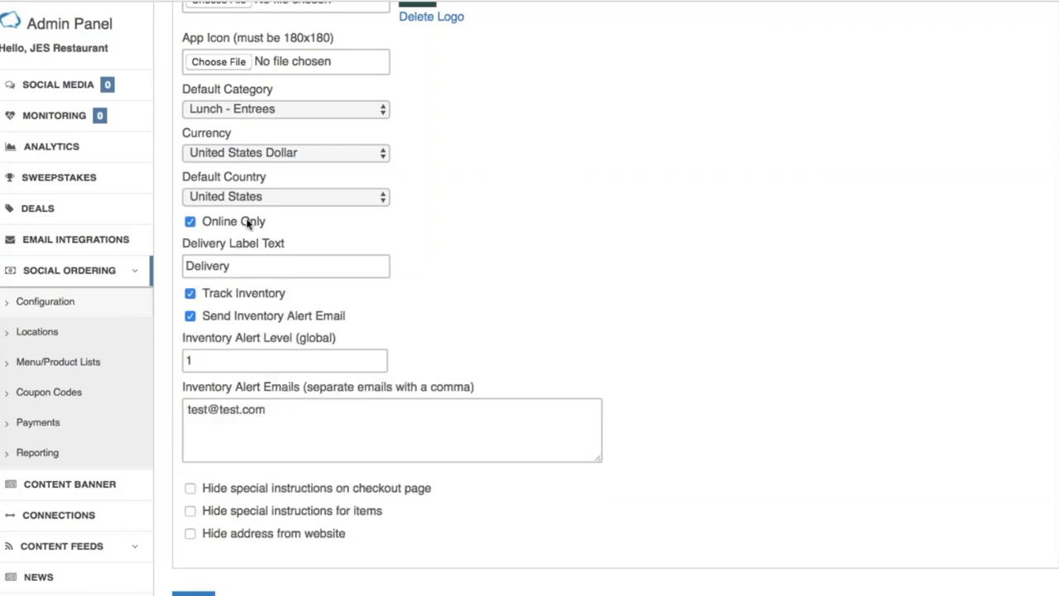
left_click(247, 224)
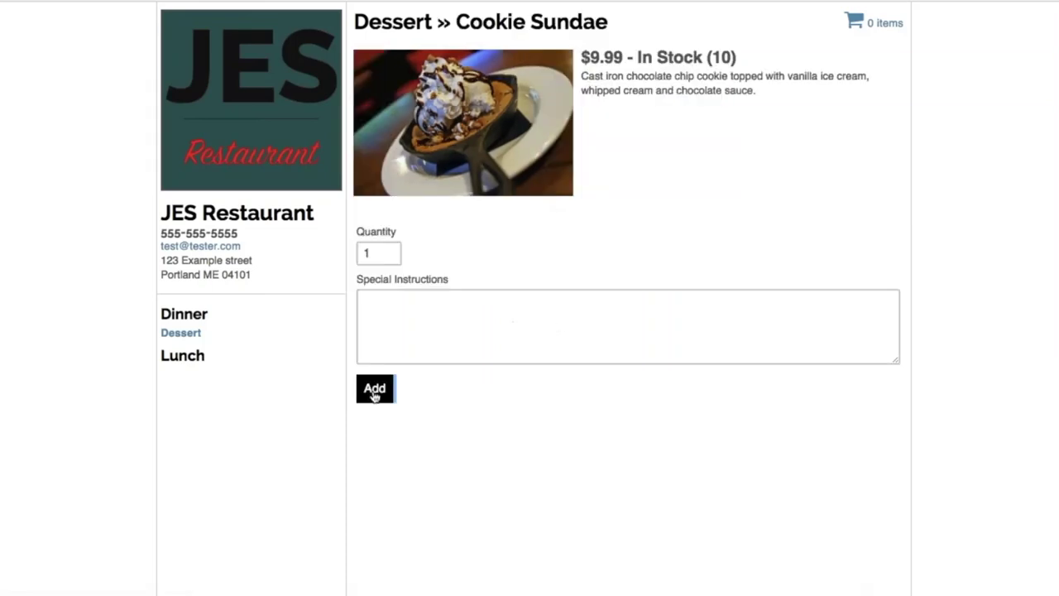
- Add one Cookie Sundae to the cart on the restaurant's ordering site
left_click(374, 395)
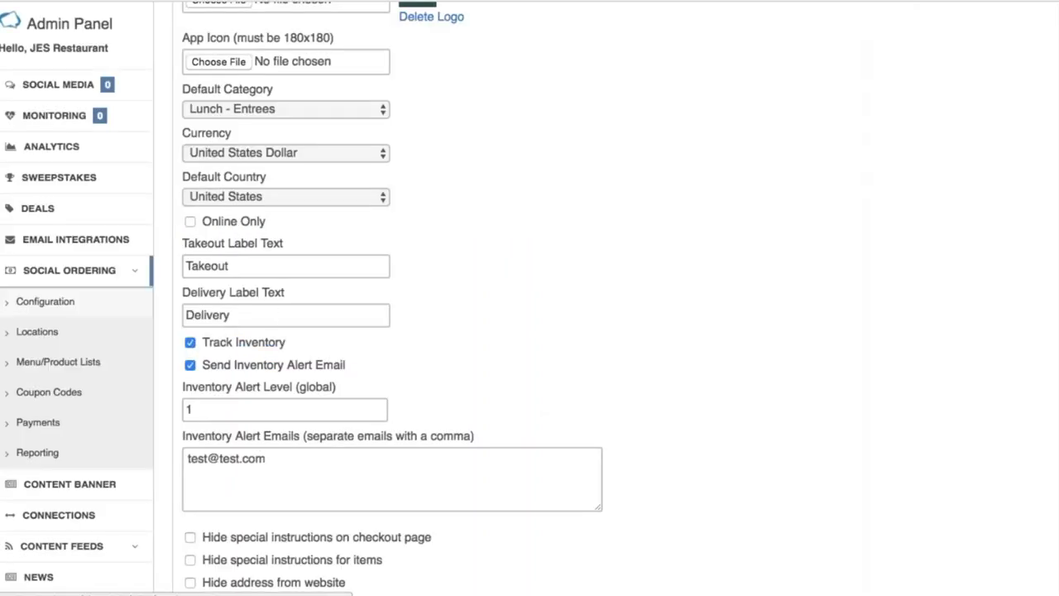
- Set the takeout label text to Pick Up and the delivery label text to Shipping, and save the configuration
double_click(222, 266)
type("Pick Up")
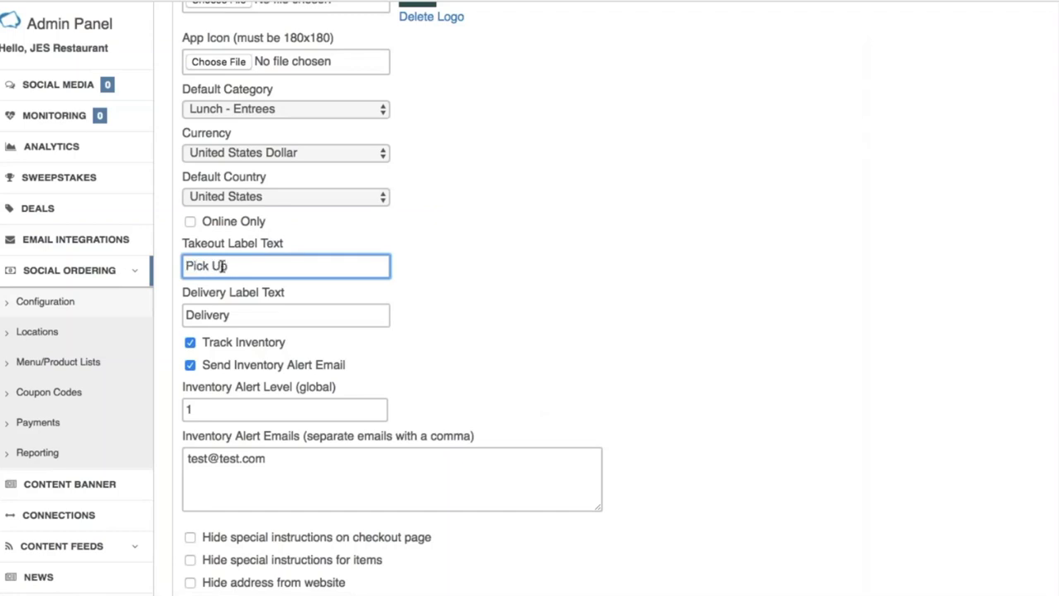
key("Tab")
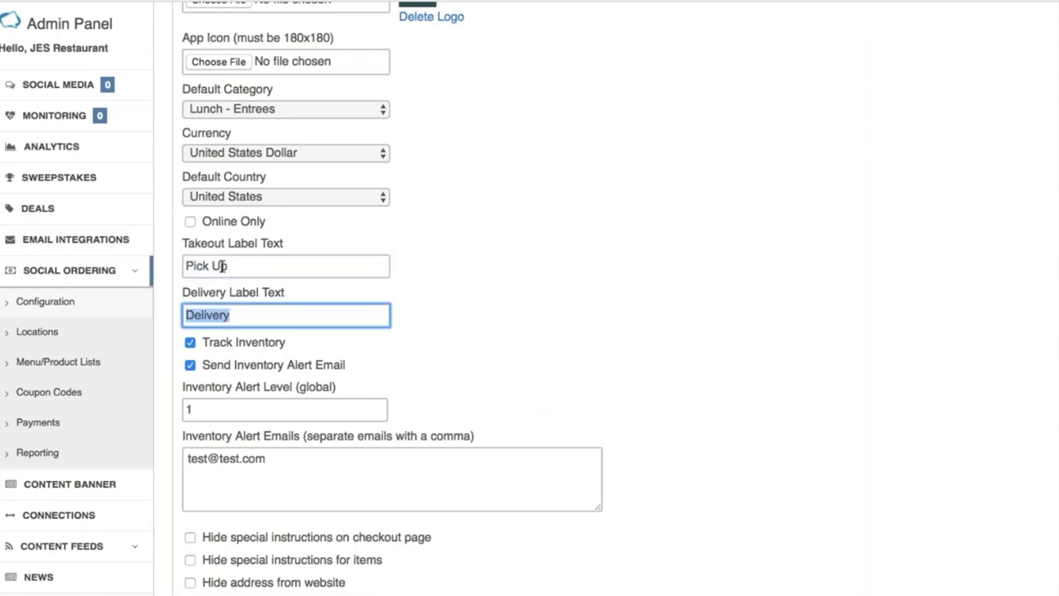
type("Shipping")
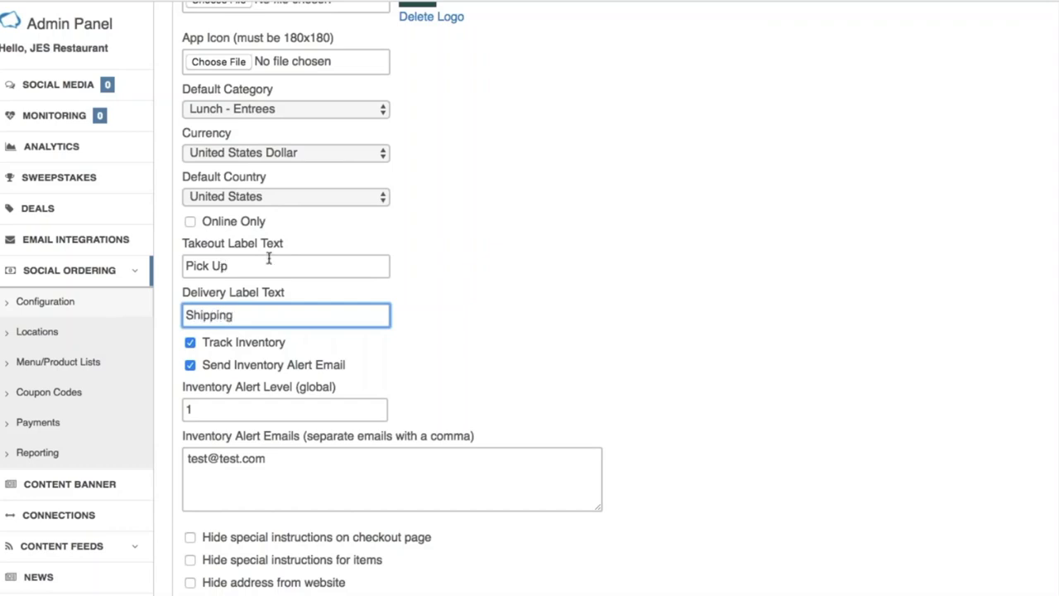
scroll(269, 259, "down", 5)
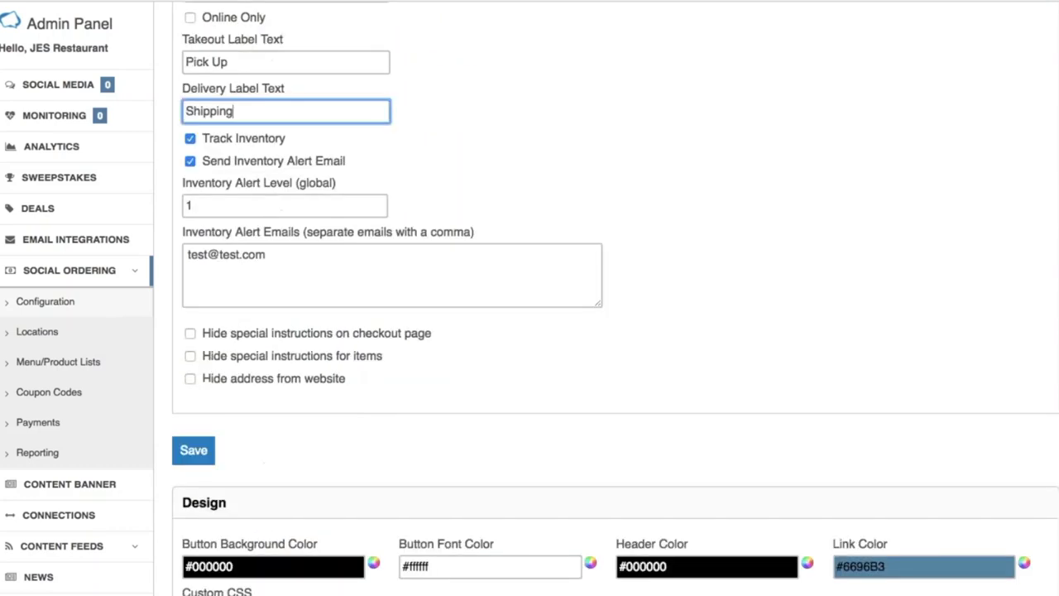
key("Return")
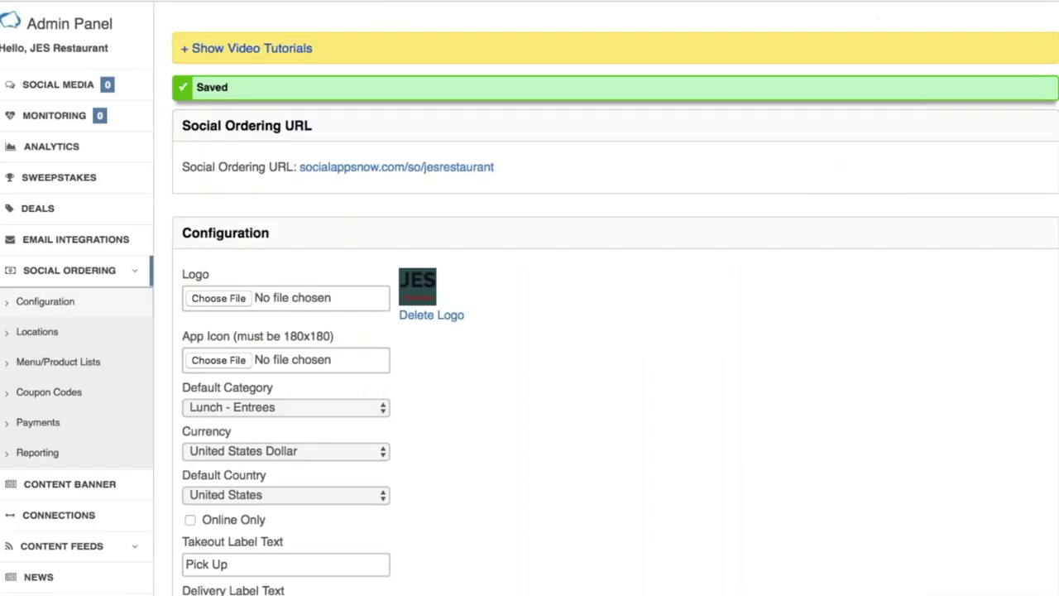
- Switch Track Inventory and Send Inventory Alert Email off and back on to check their effect on the configuration
scroll(609, 209, "down", 5)
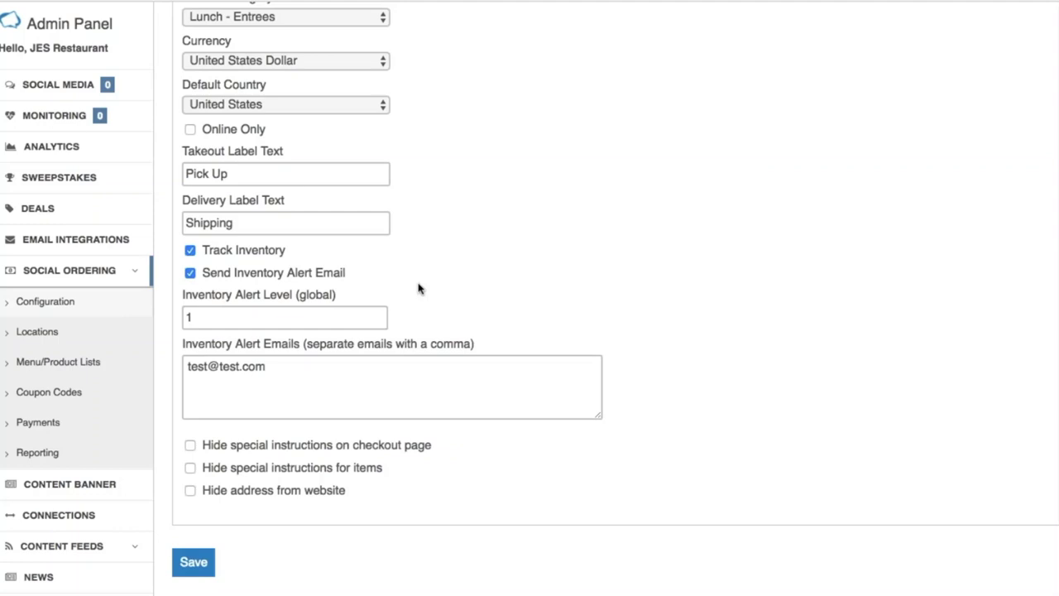
left_click(237, 253)
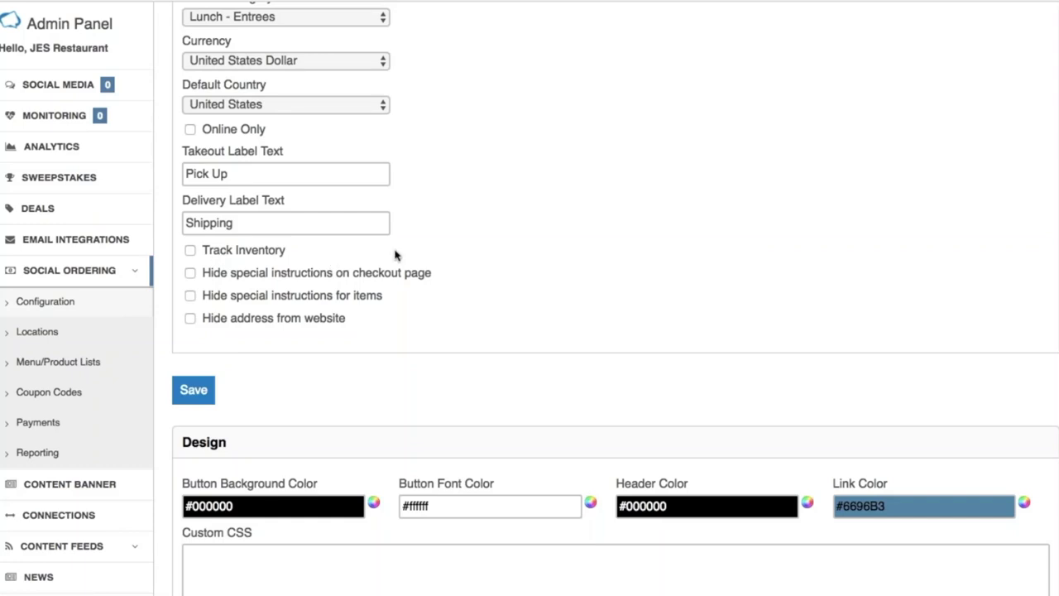
left_click(259, 258)
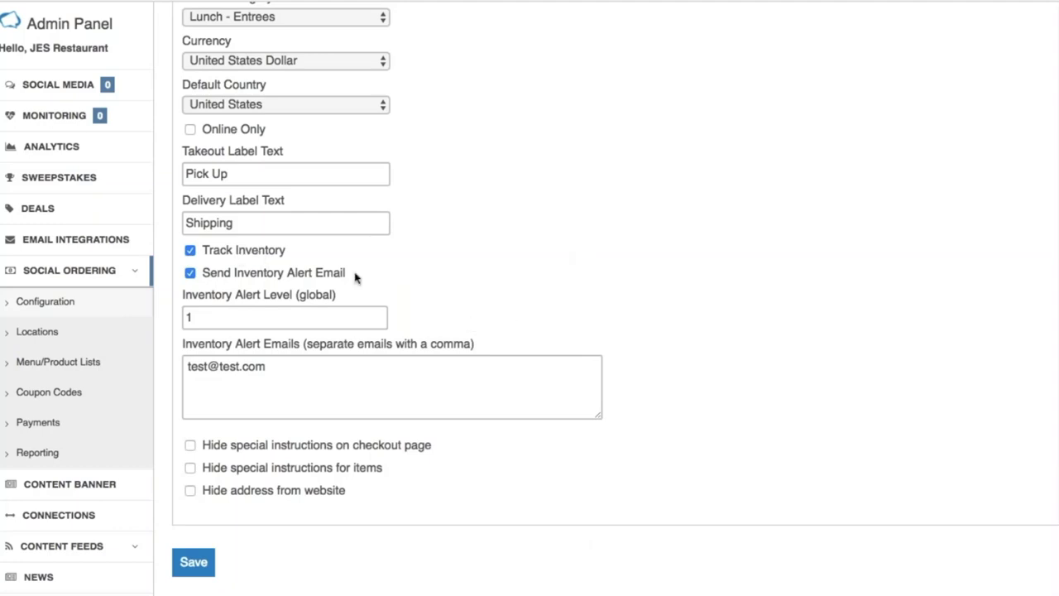
left_click(265, 278)
left_click(264, 276)
- Examine the global inventory alert level and the alert email recipients in the configuration
left_click(274, 317)
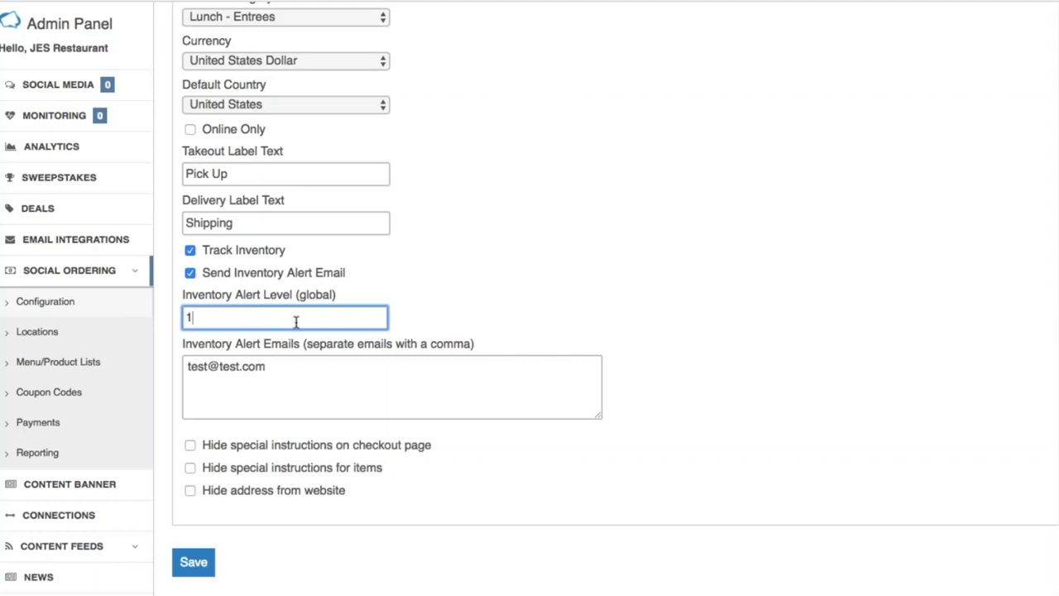
left_click_drag(203, 273, 341, 284)
left_click(277, 371)
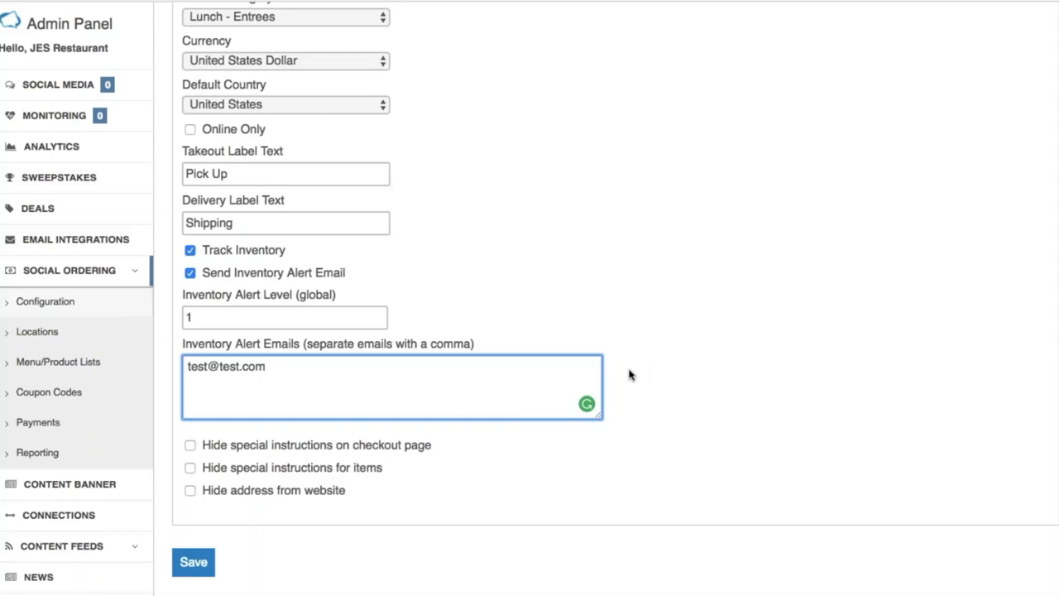
- Open the Cookie Sundae item from the Dinner list for editing and examine its inventory fields
left_click(73, 365)
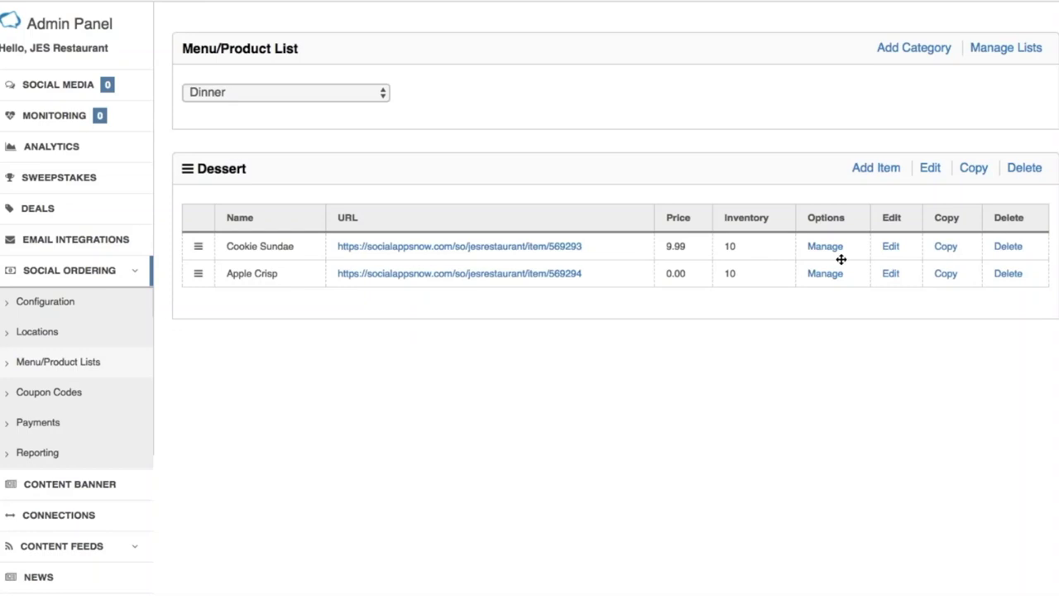
left_click(891, 249)
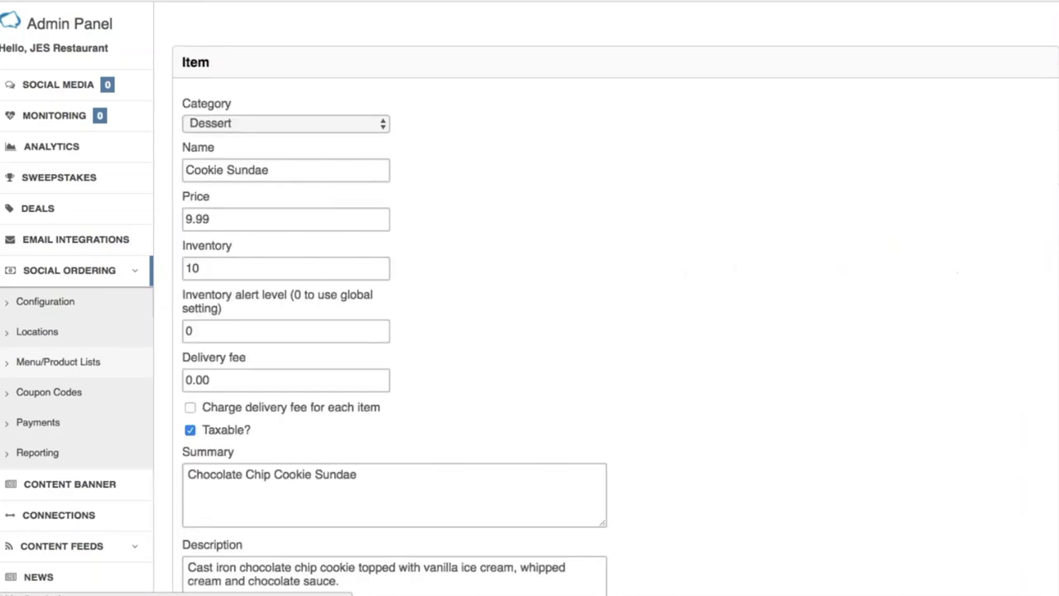
left_click(246, 271)
left_click_drag(246, 272, 187, 268)
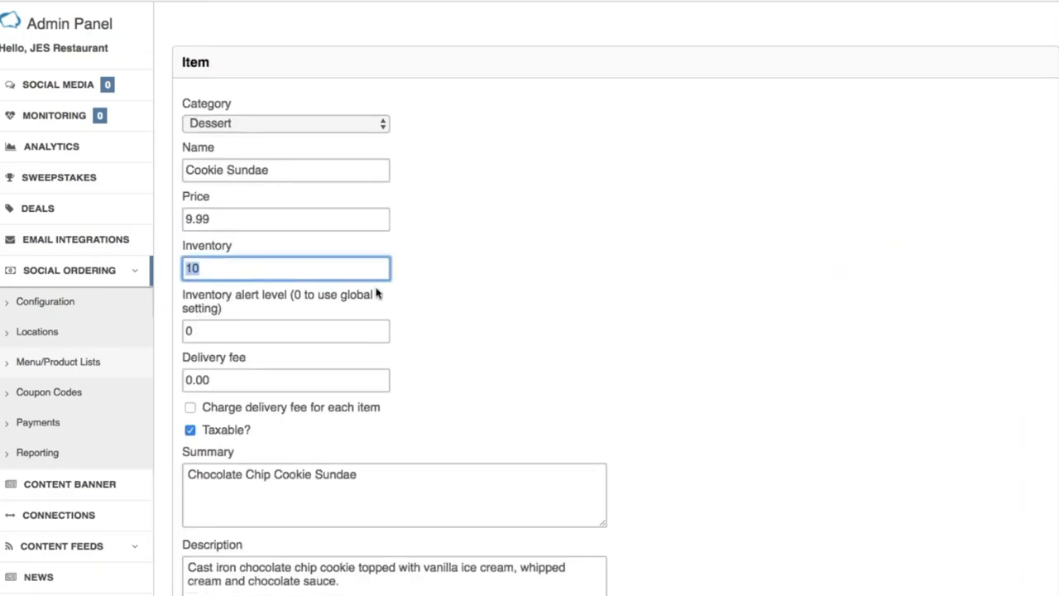
left_click(237, 267)
- Return to the Social Ordering configuration and examine the options for hiding special instructions and the address
left_click(58, 308)
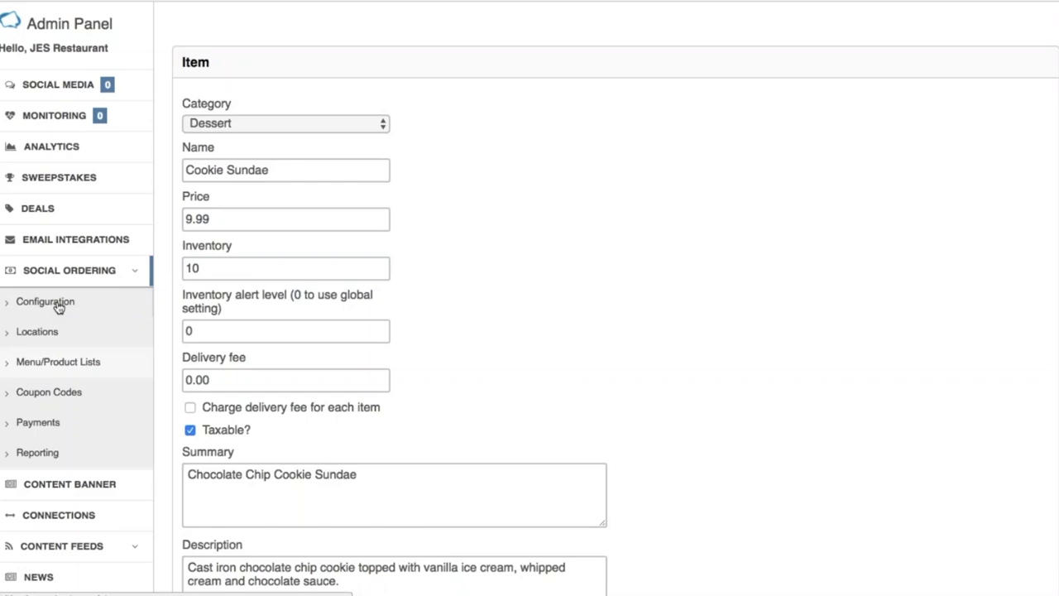
scroll(574, 307, "down", 5)
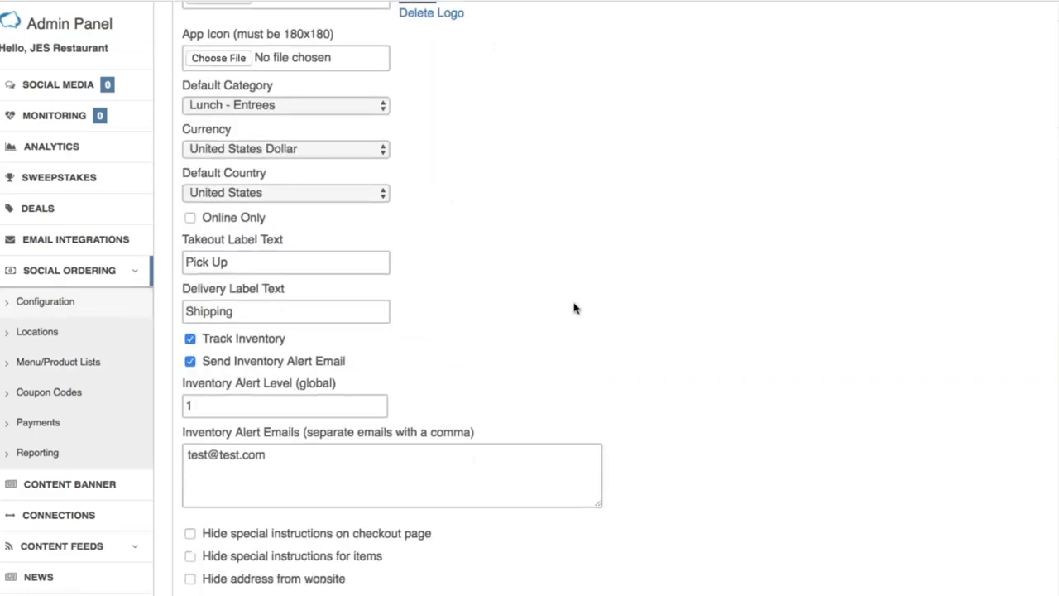
scroll(574, 308, "down", 2)
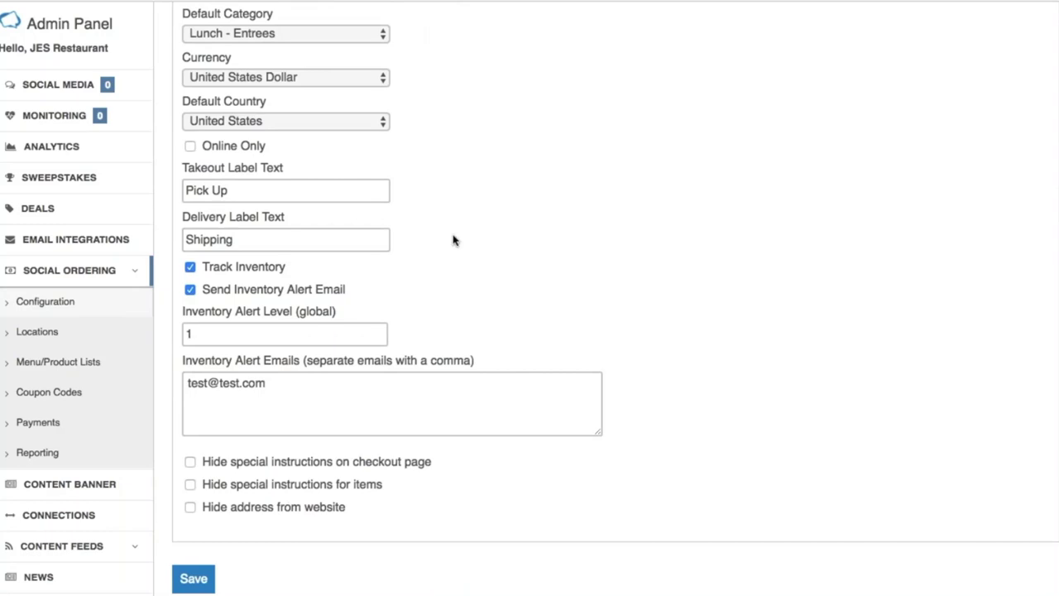
scroll(454, 240, "down", 4)
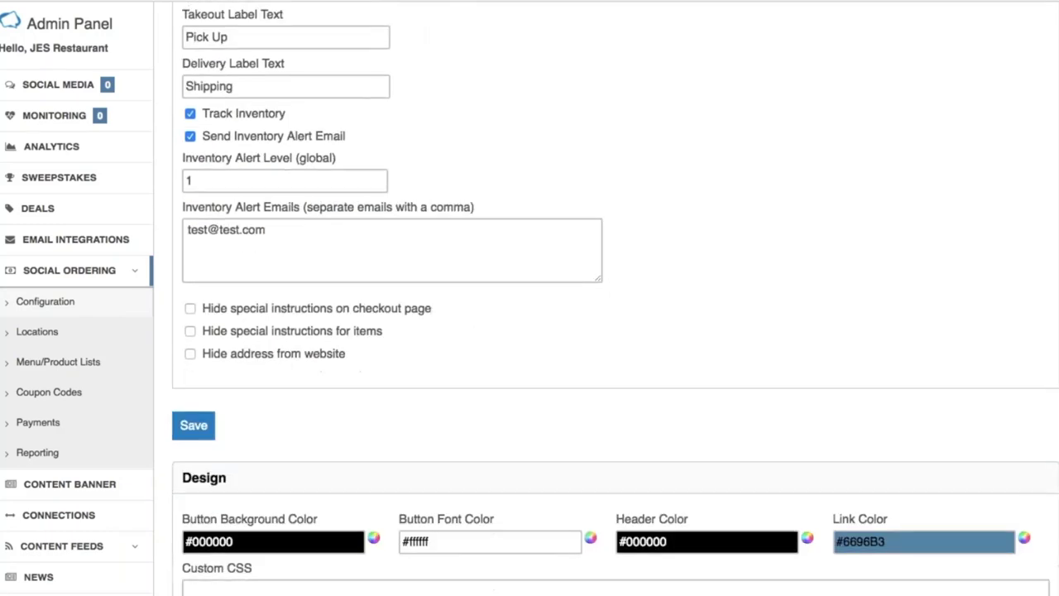
scroll(511, 267, "down", 2)
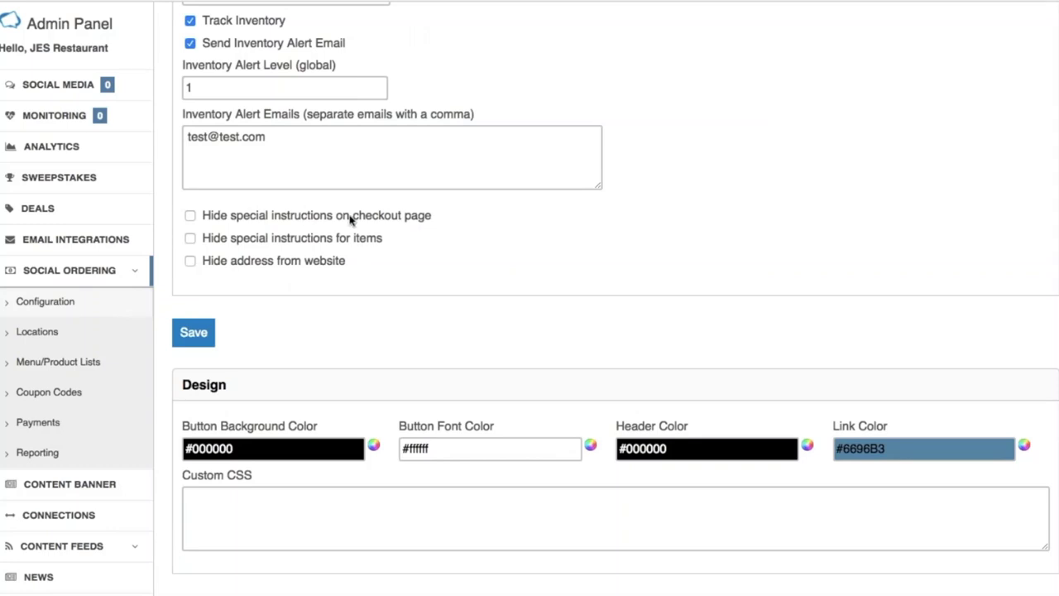
left_click(377, 217)
left_click(376, 217)
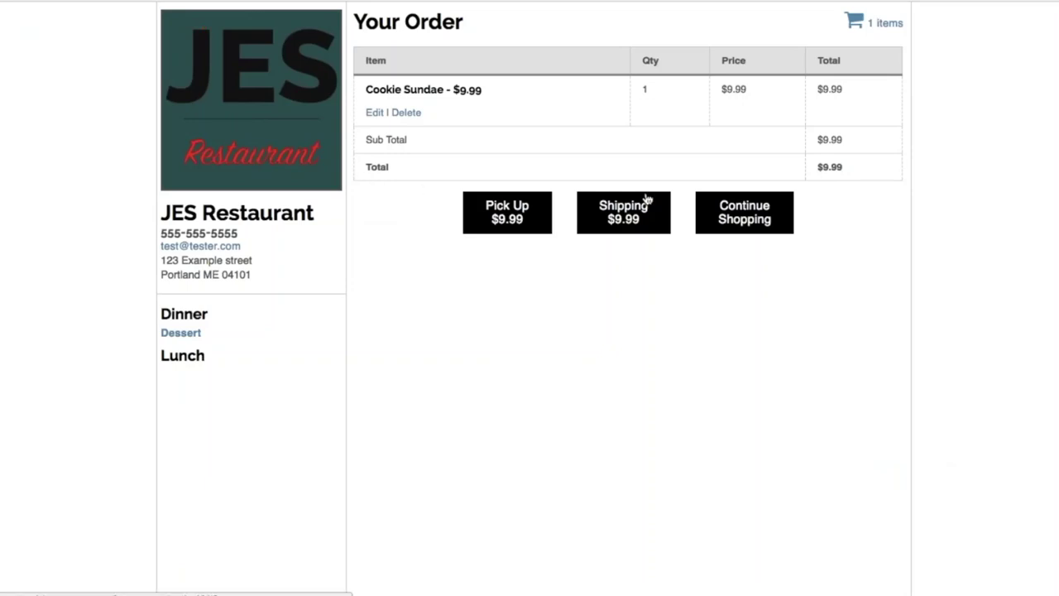
- Open the Cookie Sundae page on the ordering site and enter "Peanut allergy." as its special instructions
left_click(541, 235)
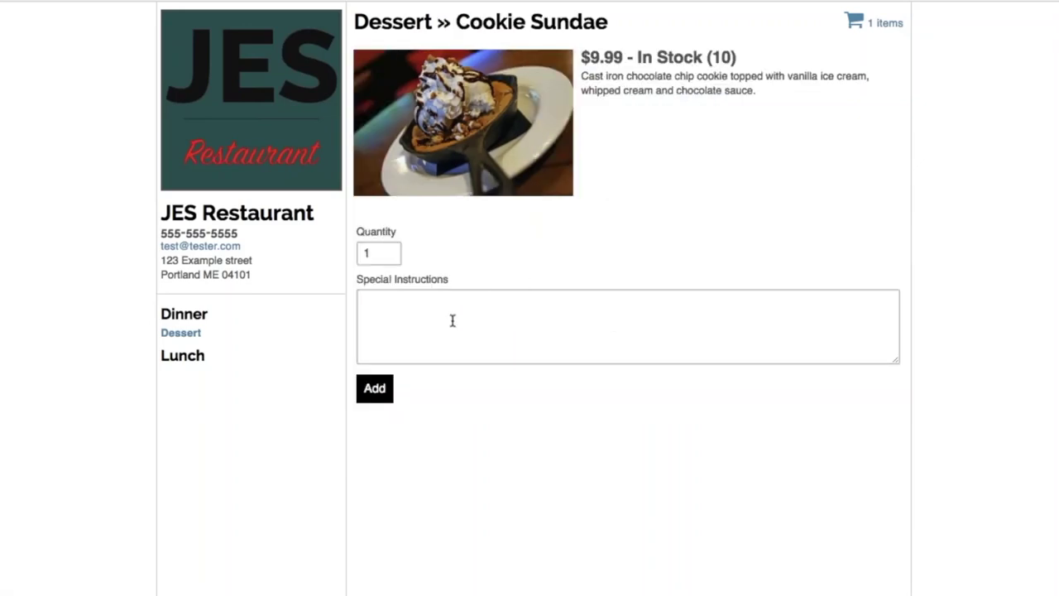
left_click(452, 320)
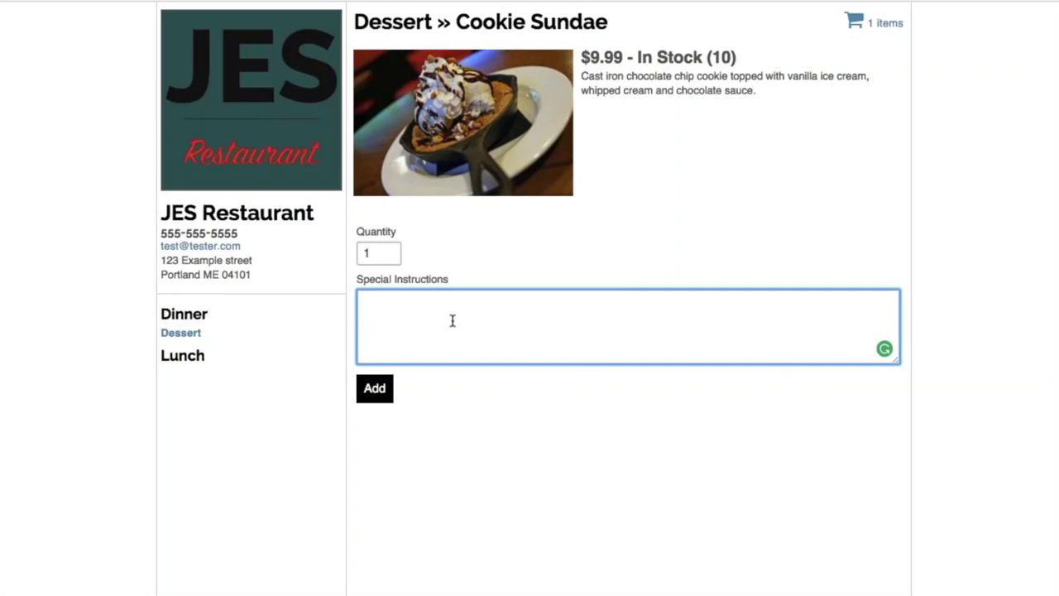
type("Peanut allergy.")
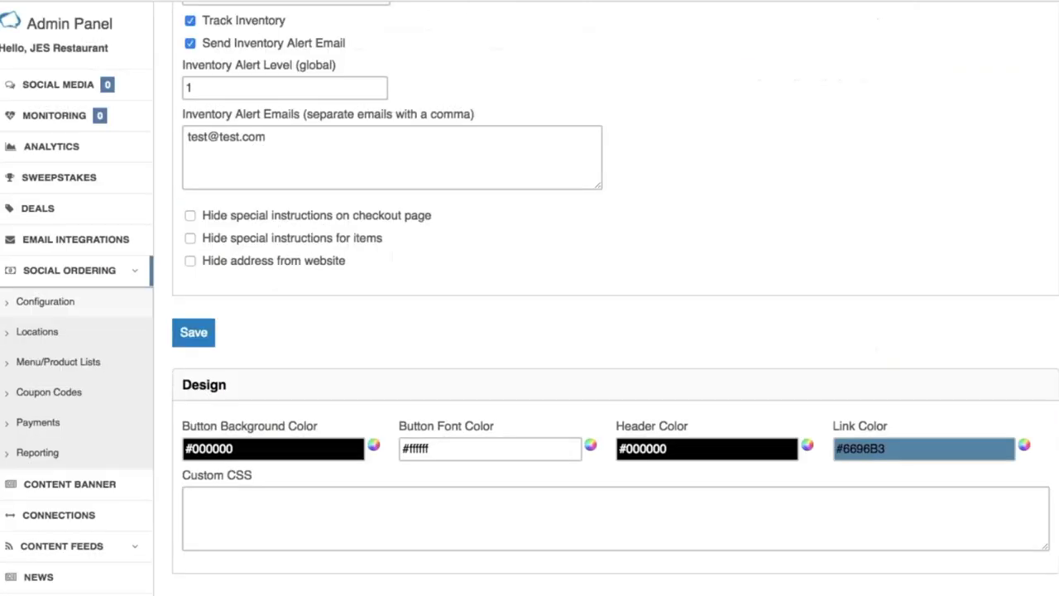
- Enable hiding special instructions for items and hiding the address from the website in the configuration
left_click(288, 241)
double_click(387, 216)
left_click(354, 238)
double_click(355, 238)
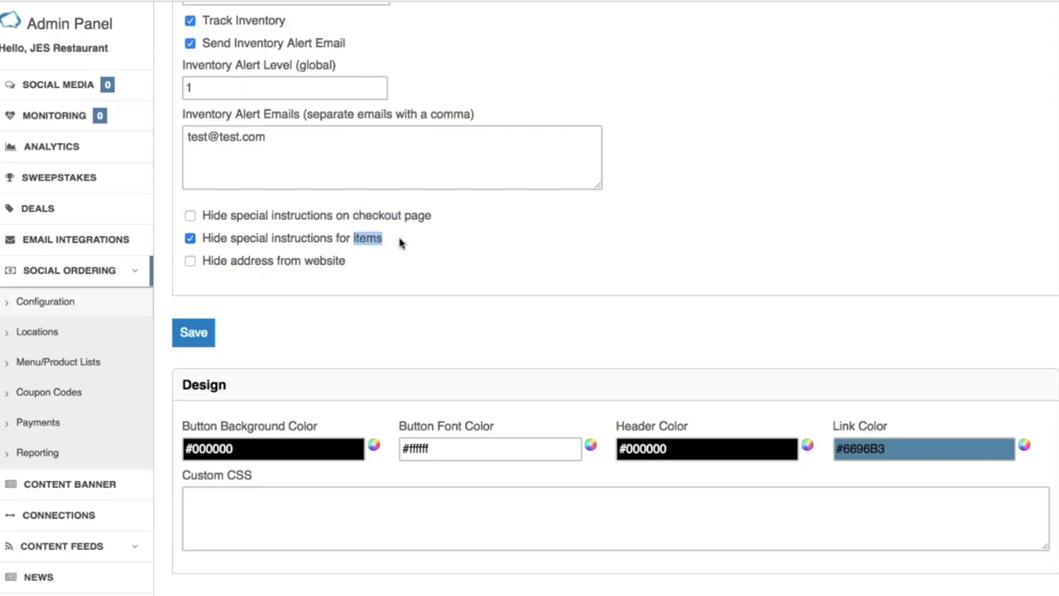
left_click(449, 253)
left_click(331, 262)
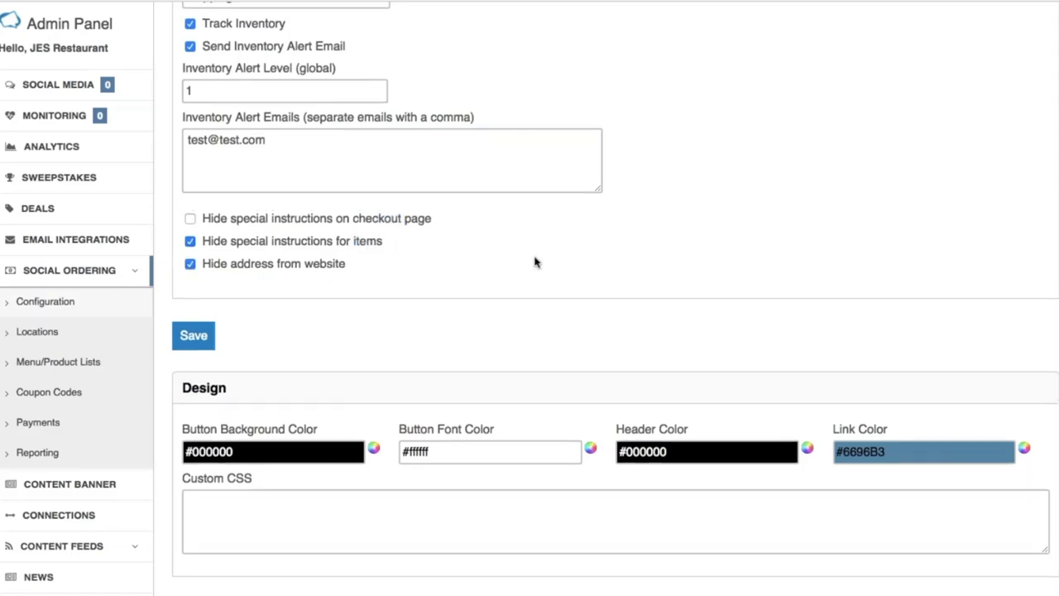
- Set the Button Background Color to blue (#0000ff) in the Design section
scroll(534, 263, "up", 3)
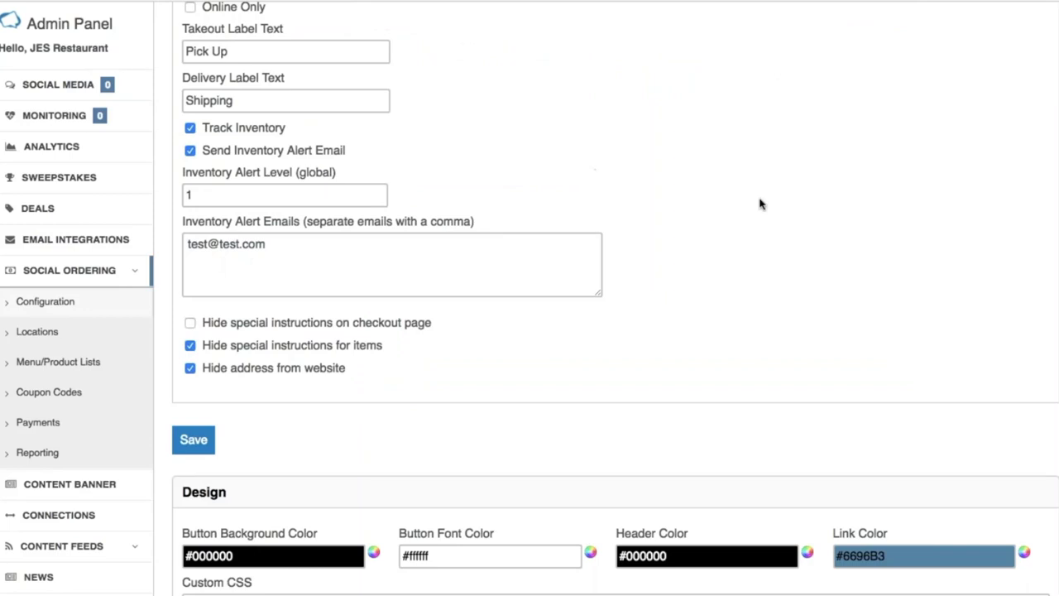
scroll(758, 206, "down", 5)
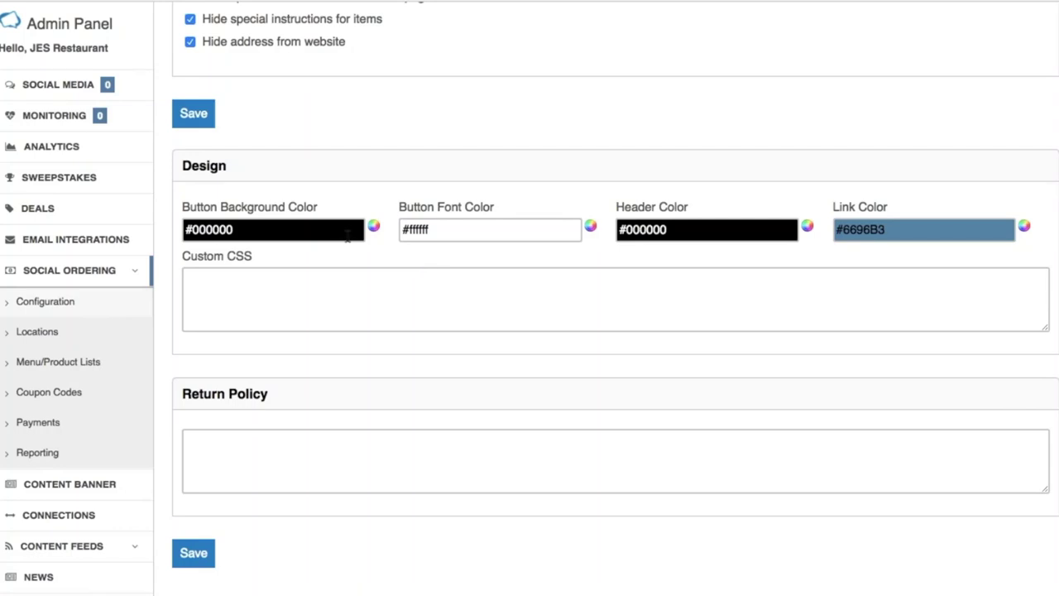
left_click(374, 226)
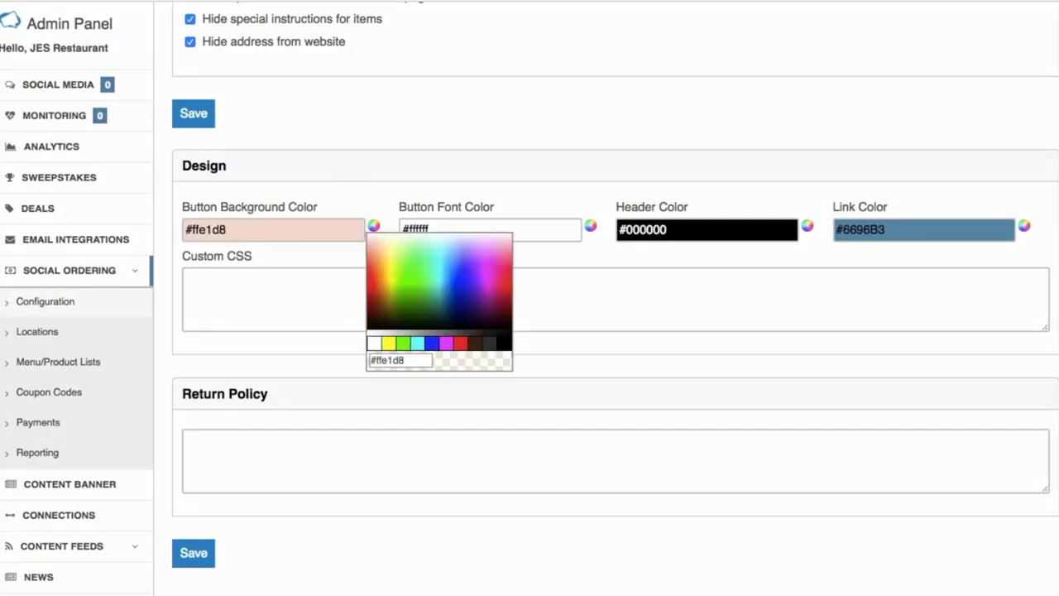
left_click(417, 343)
left_click(431, 343)
key("Escape")
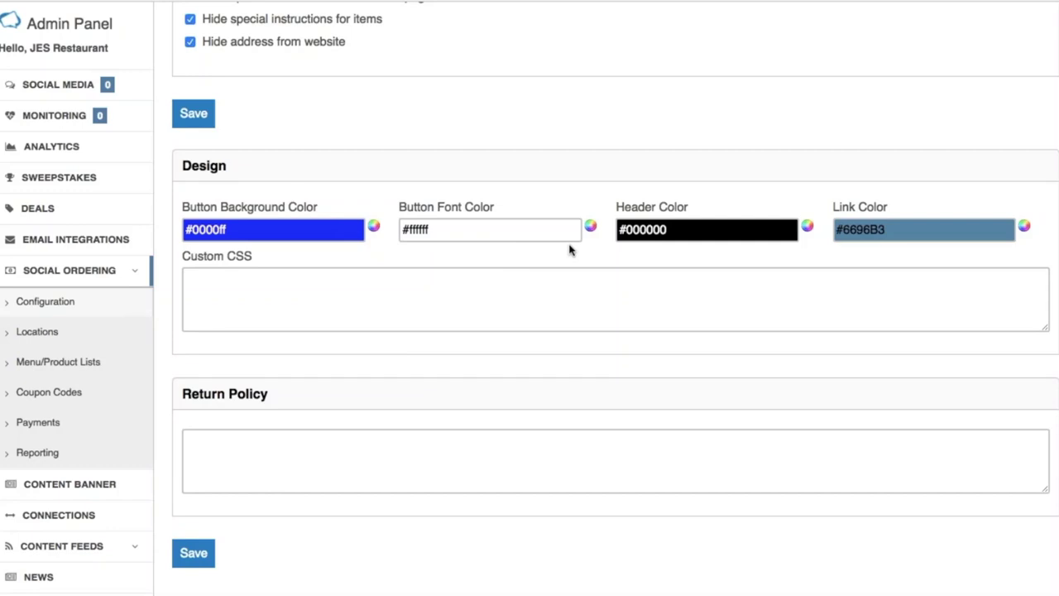
- Set the Header Color to red (#ff0000) and save the configuration, refreshing the Cookie Sundae ordering page
left_click(788, 237)
left_click(823, 350)
left_click(810, 349)
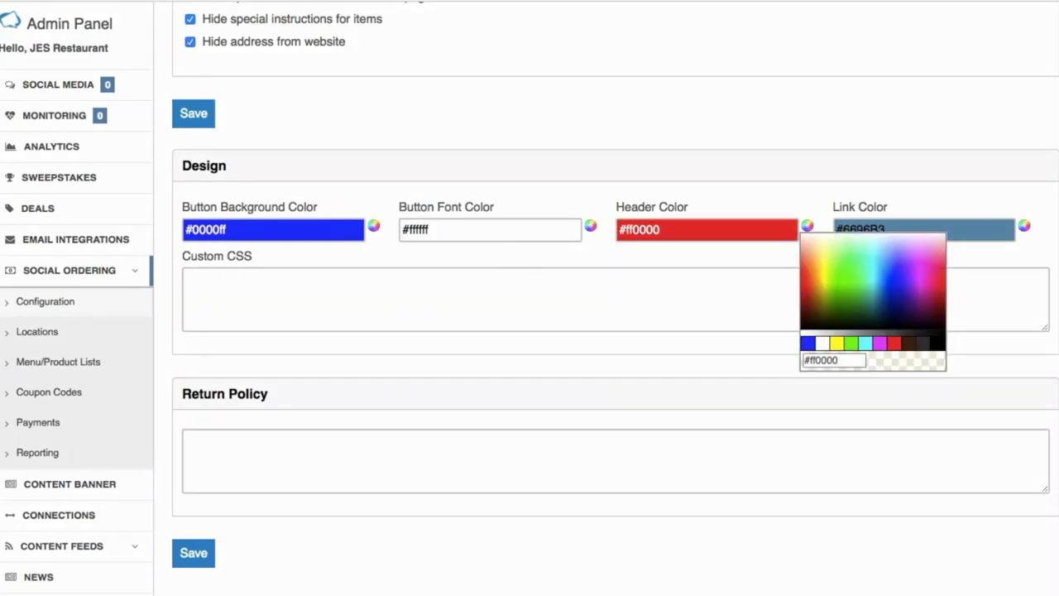
key("Escape")
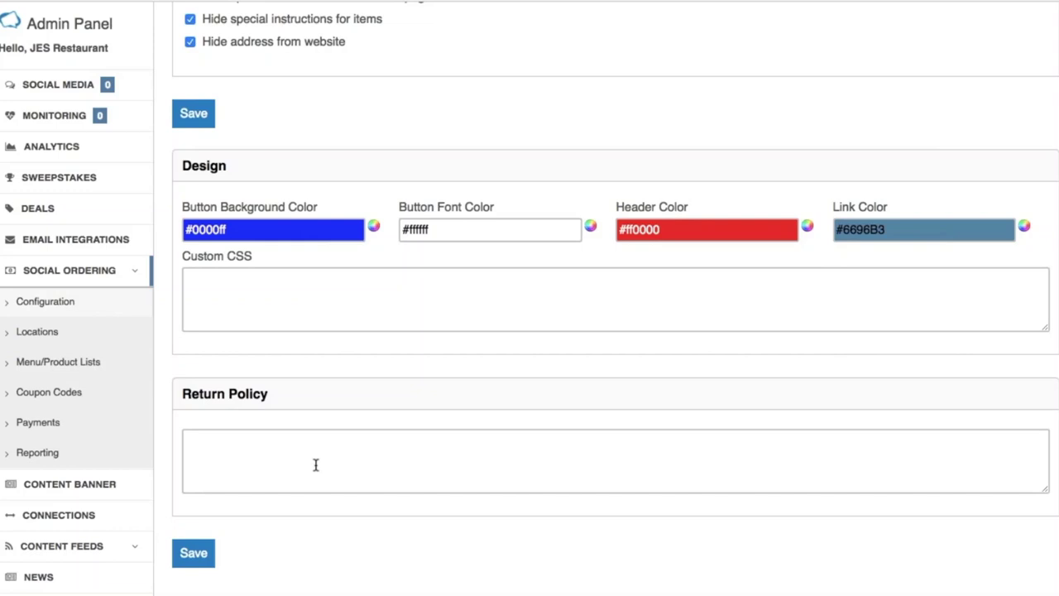
left_click(193, 553)
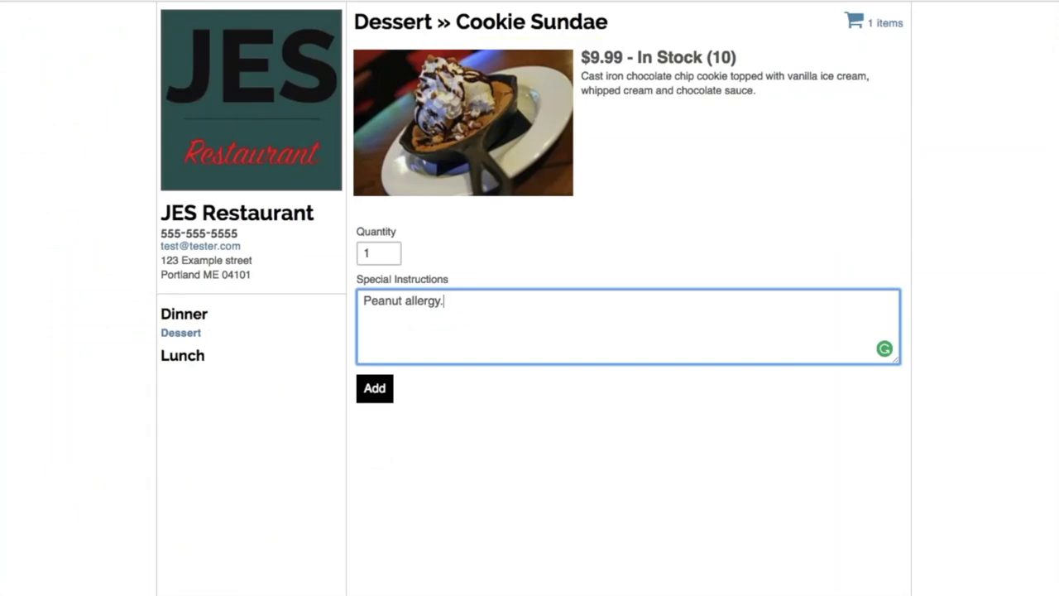
key("super+r")
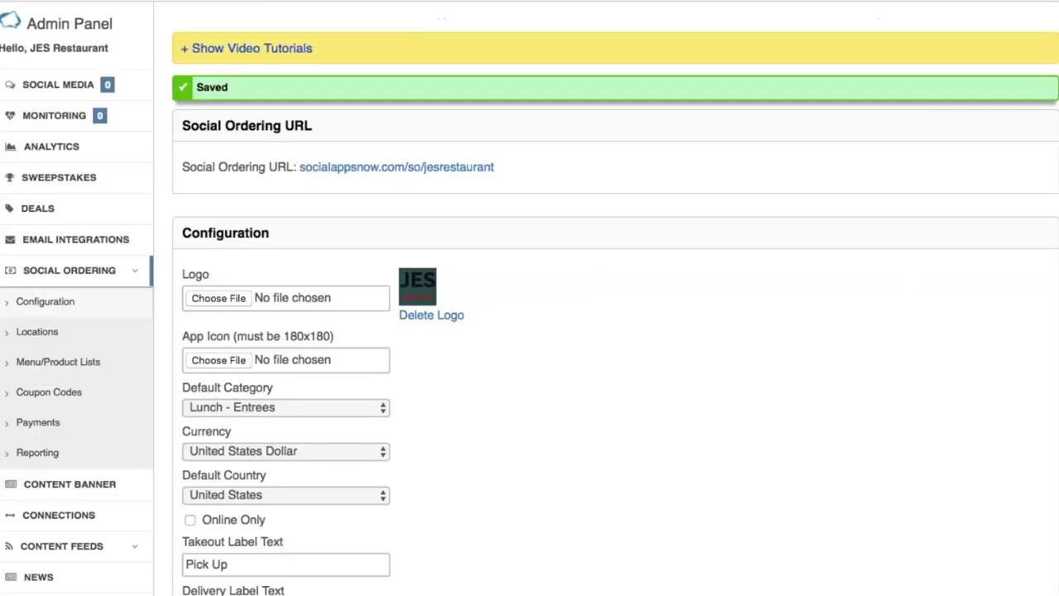
scroll(576, 207, "down", 1)
scroll(577, 207, "down", 10)
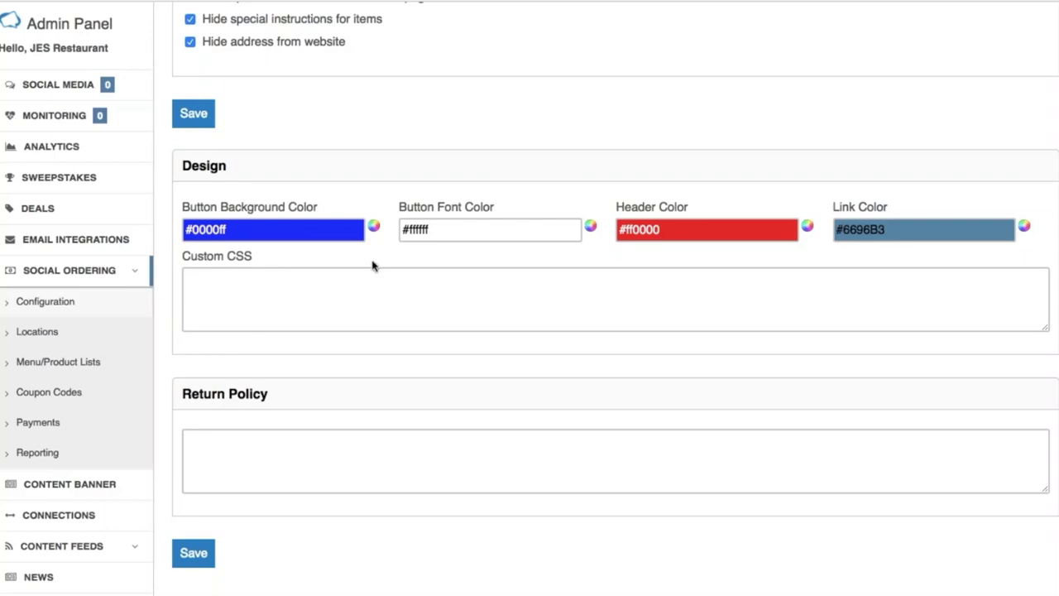
left_click(358, 475)
type("Thi")
key("BackSpace")
key("BackSpace")
key("BackSpace")
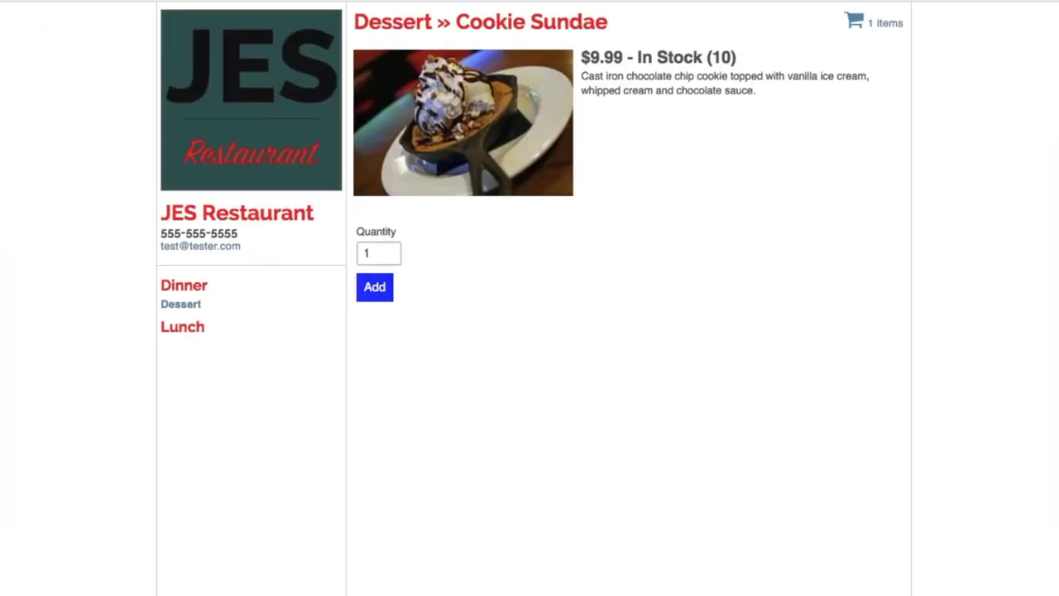
- Add one Cookie Sundae to the order on the ordering site and proceed to its checkout page
left_click(377, 287)
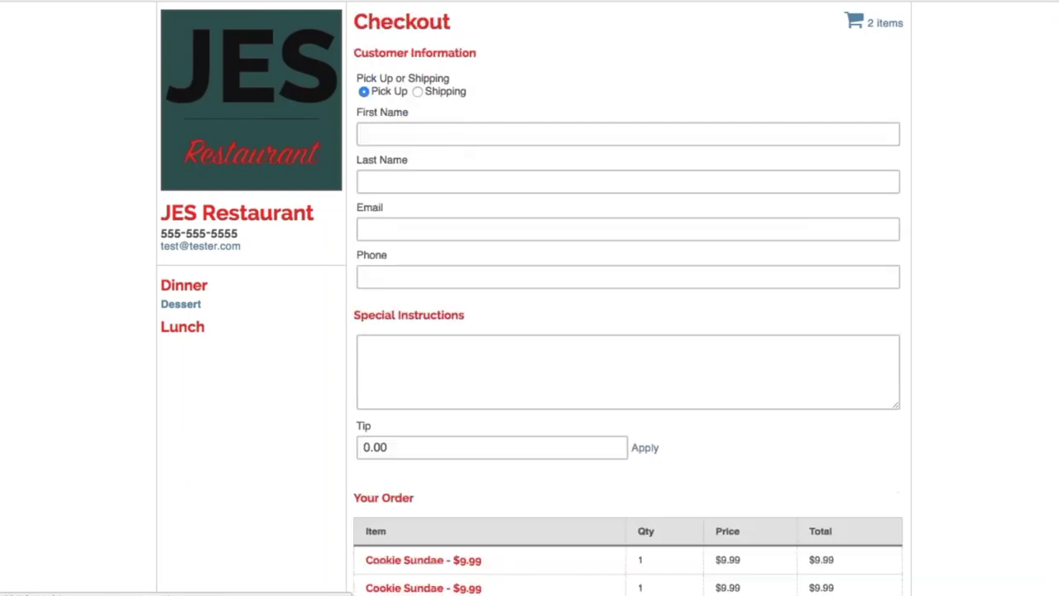
scroll(960, 233, "down", 1)
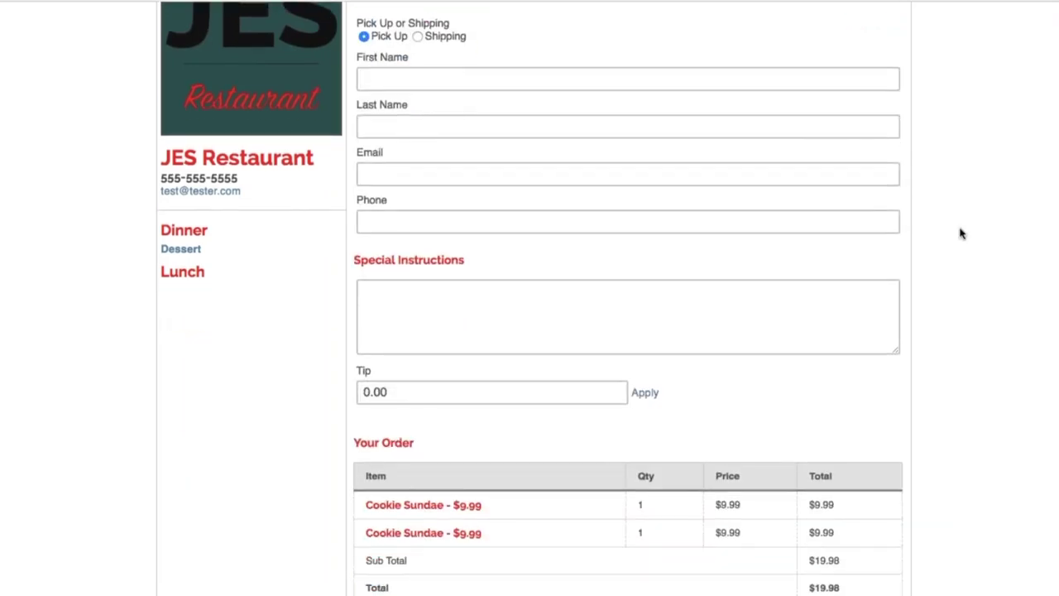
scroll(960, 233, "down", 2)
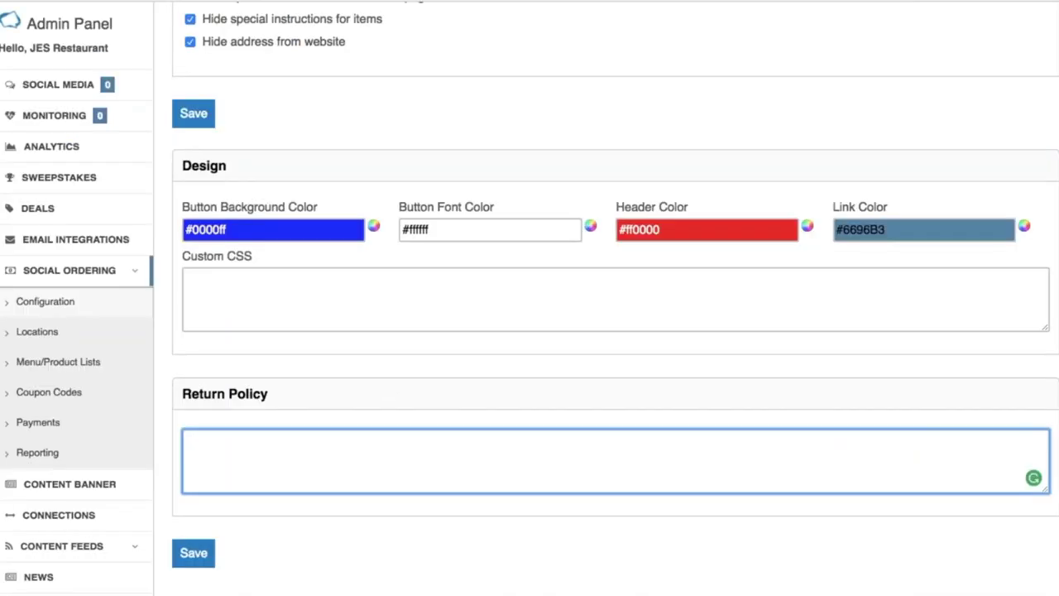
- Enter "Return policy goes here." as the Return Policy in the configuration and save it
type("rE")
key("BackSpace")
key("BackSpace")
type("Return policy goes here.")
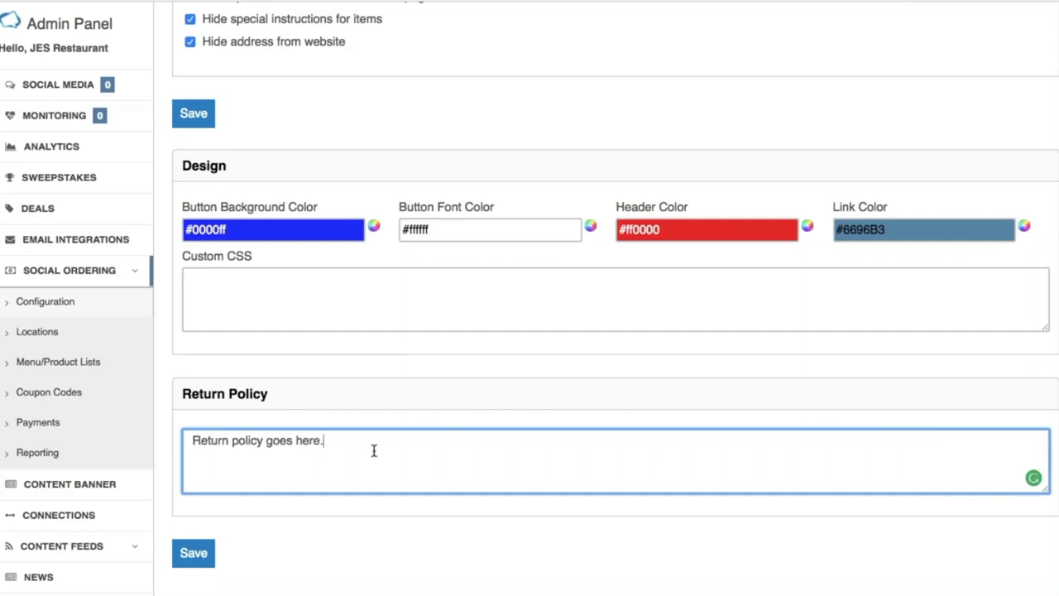
key("Tab")
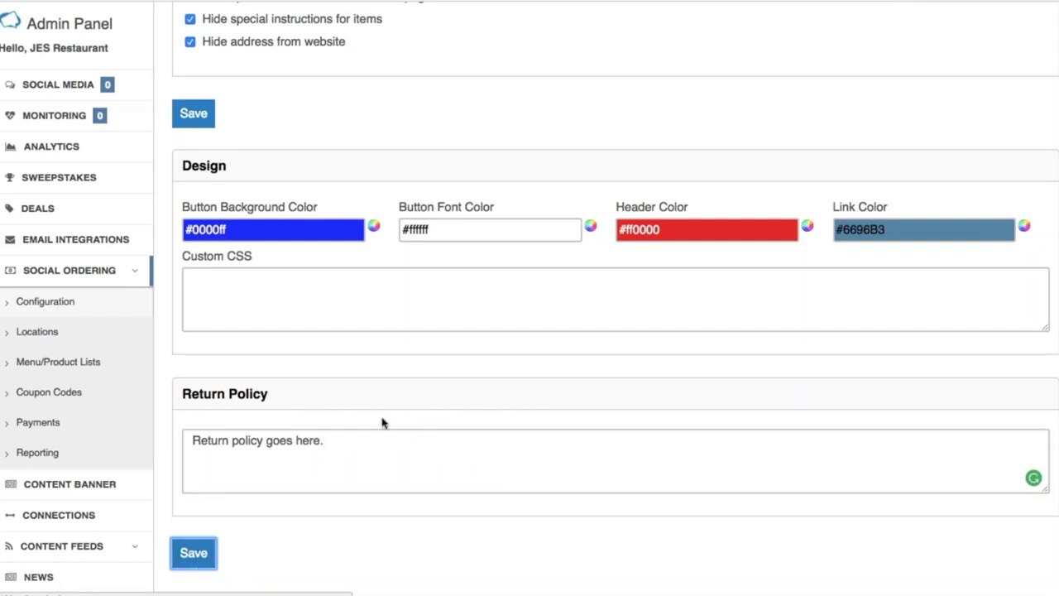
key("Return")
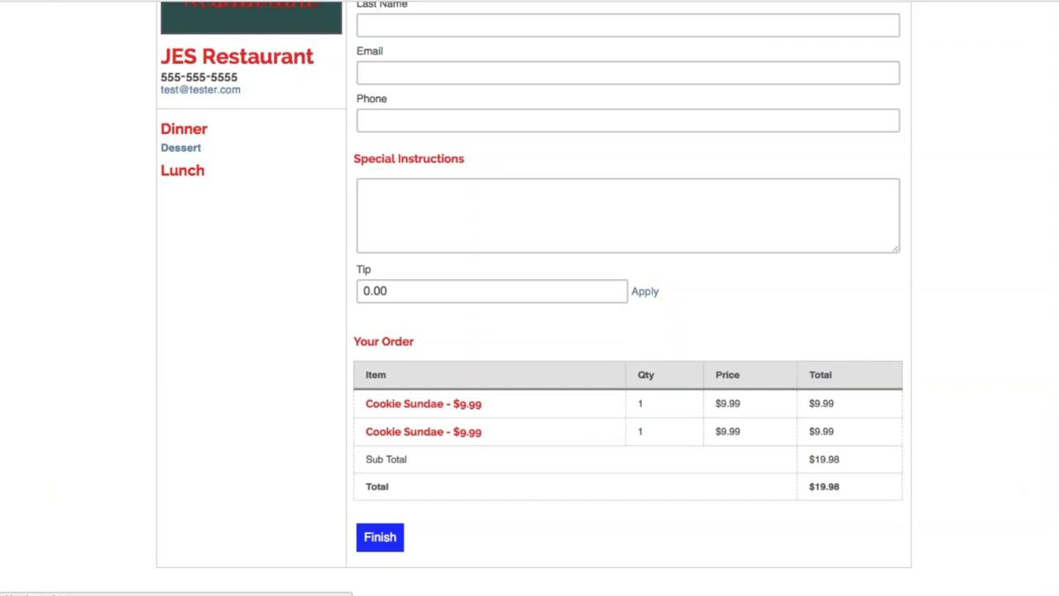
- Examine the return policy text below the order on the ordering site's checkout page
scroll(759, 96, "down", 2)
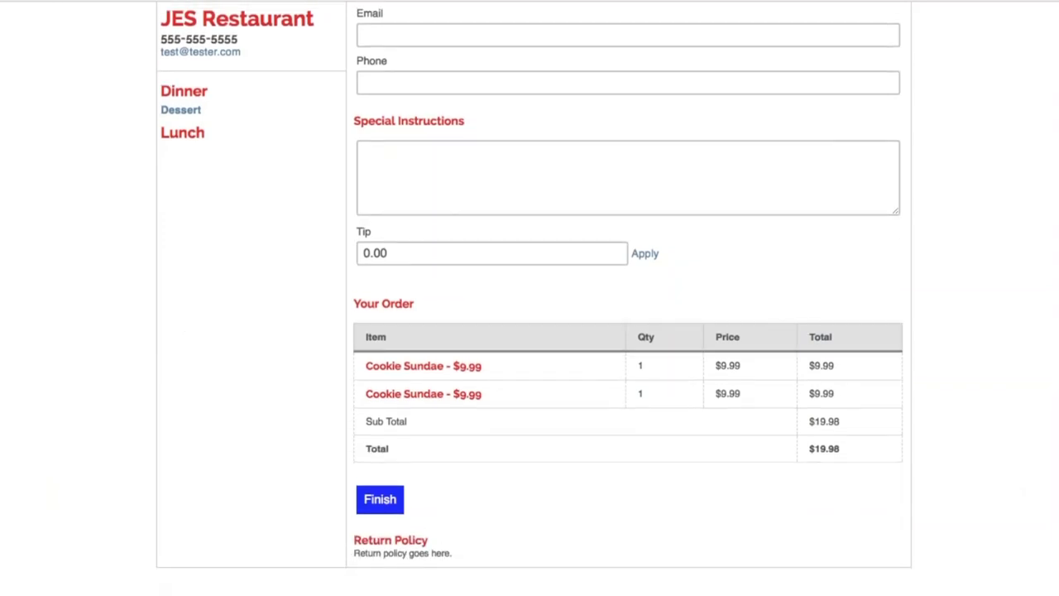
left_click_drag(353, 553, 451, 552)
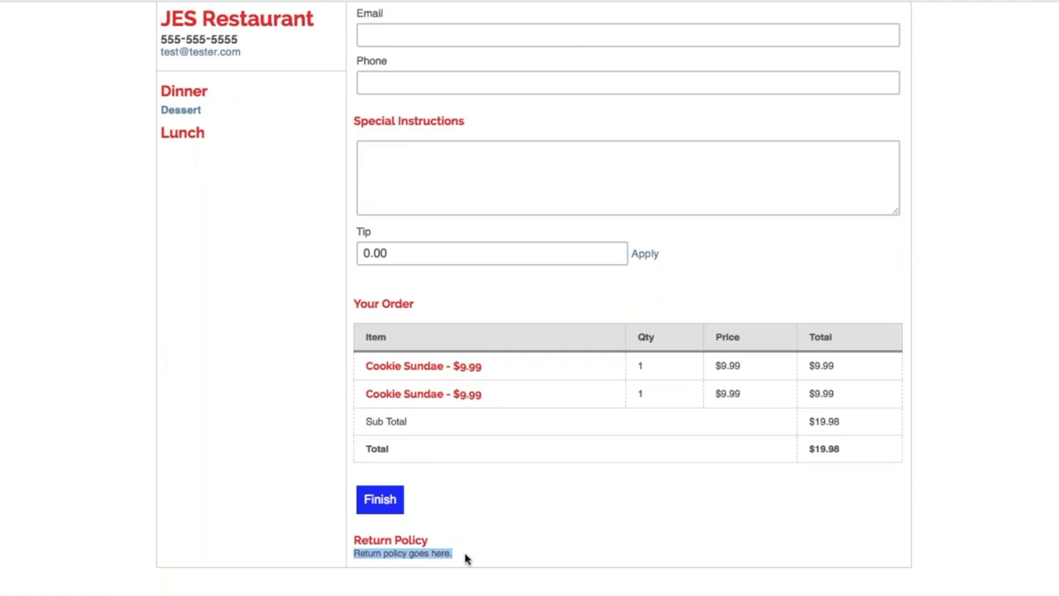
scroll(596, 485, "up", 5)
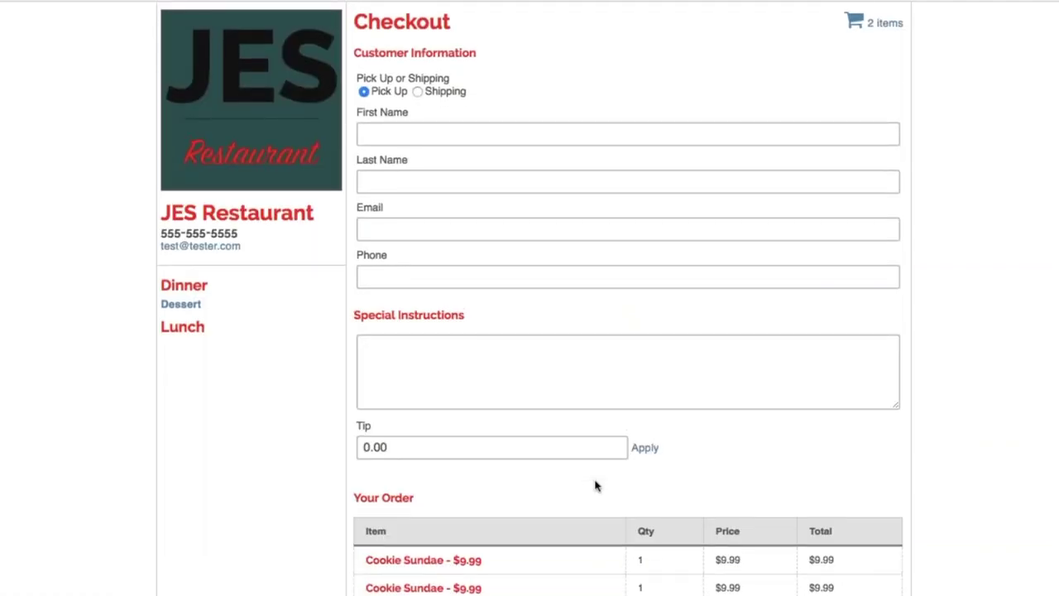
- Switch the checkout between Pick Up and Shipping to compare the customer information fields each requires
left_click(418, 92)
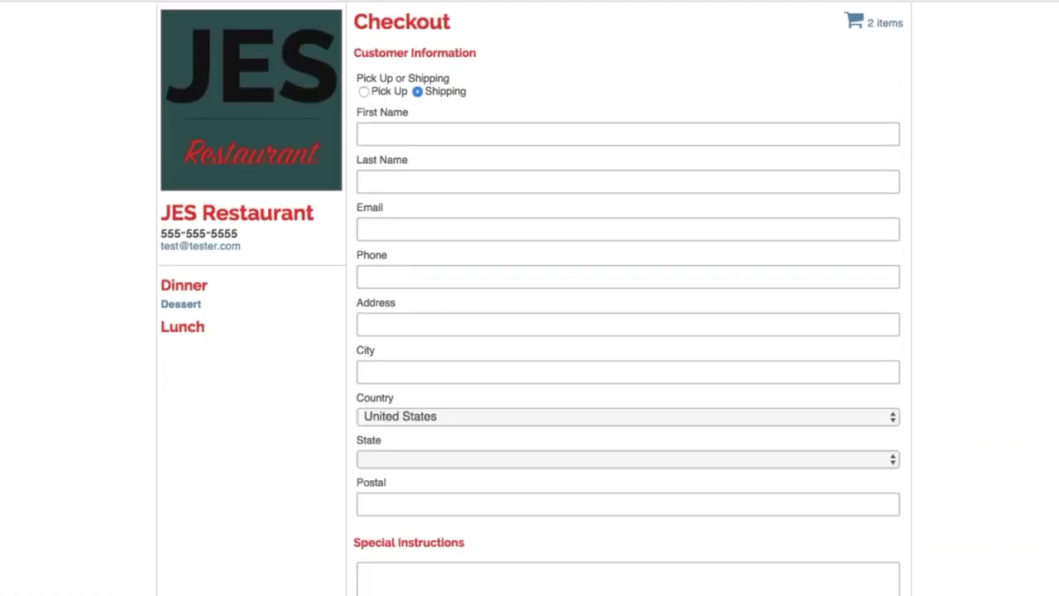
left_click(364, 92)
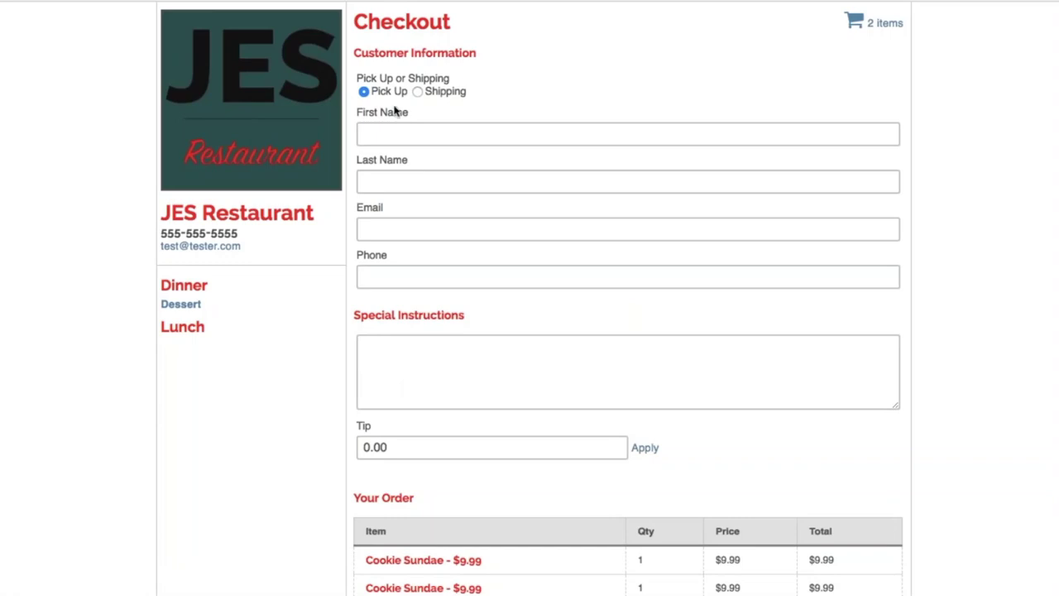
left_click(459, 92)
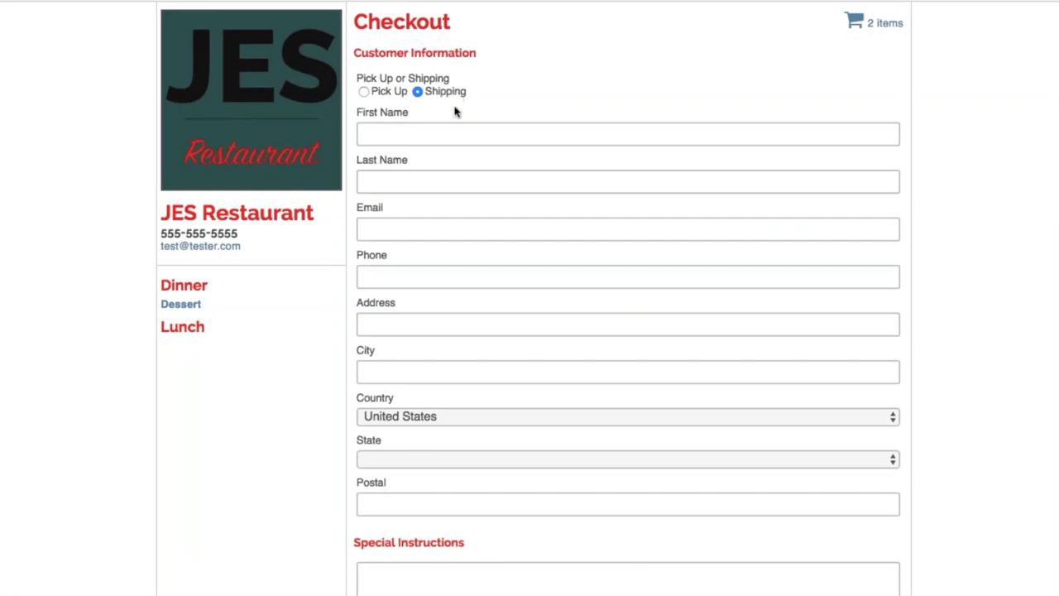
scroll(455, 112, "down", 2)
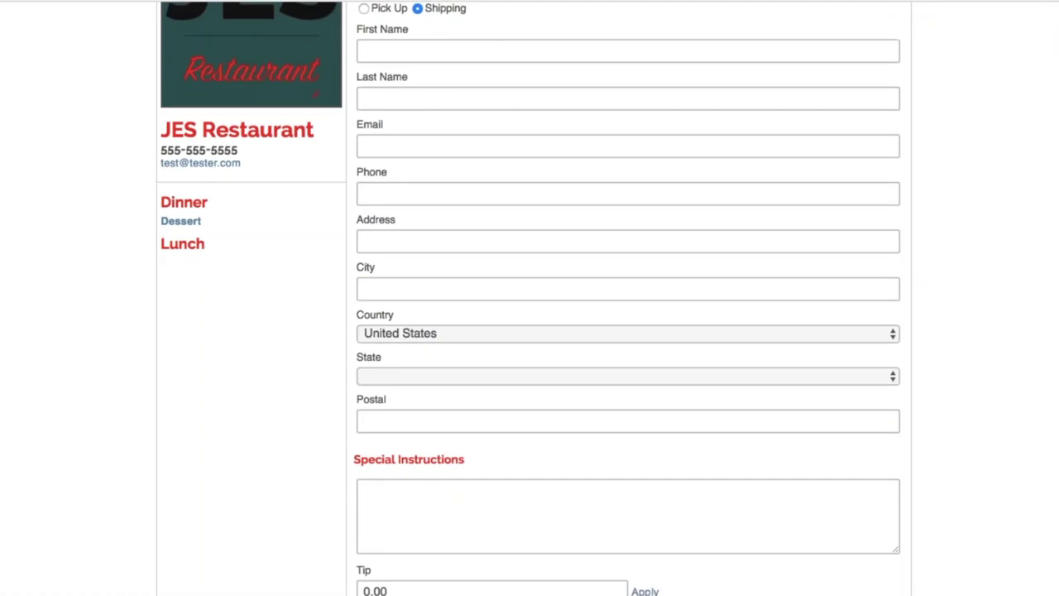
scroll(646, 241, "down", 8)
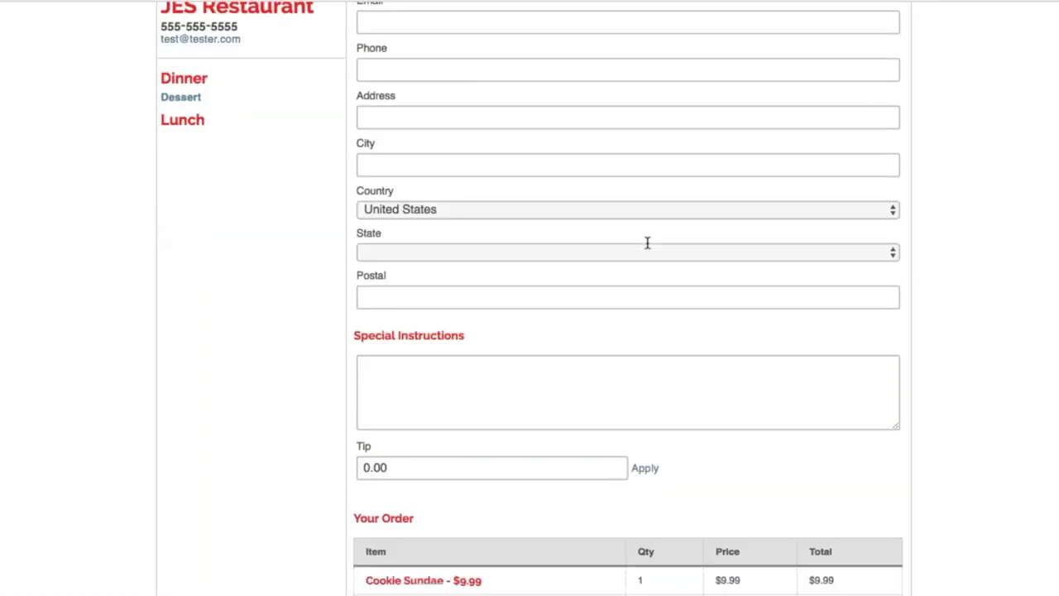
scroll(646, 240, "up", 10)
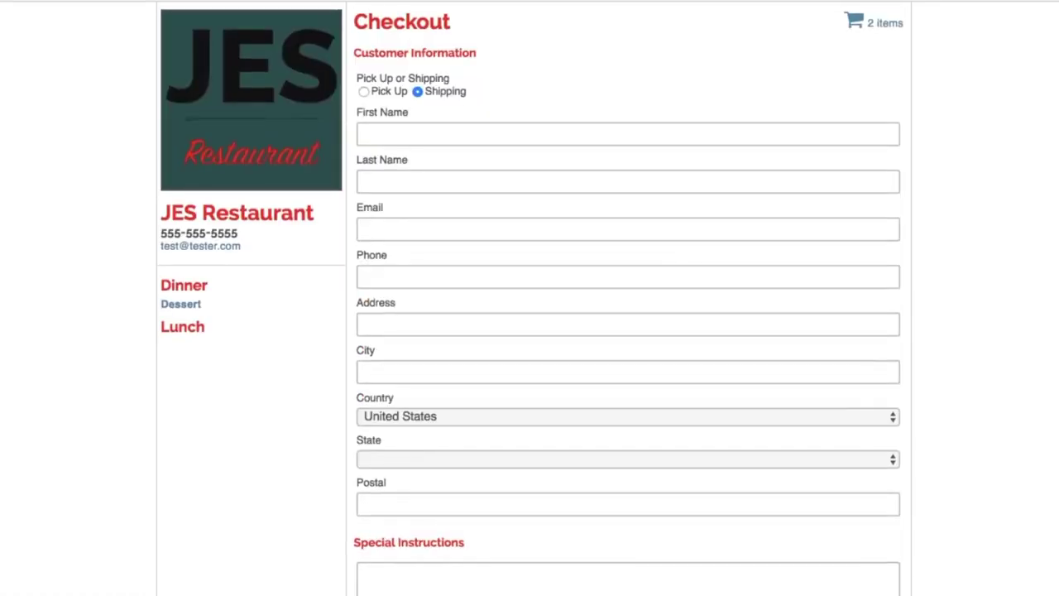
left_click(379, 93)
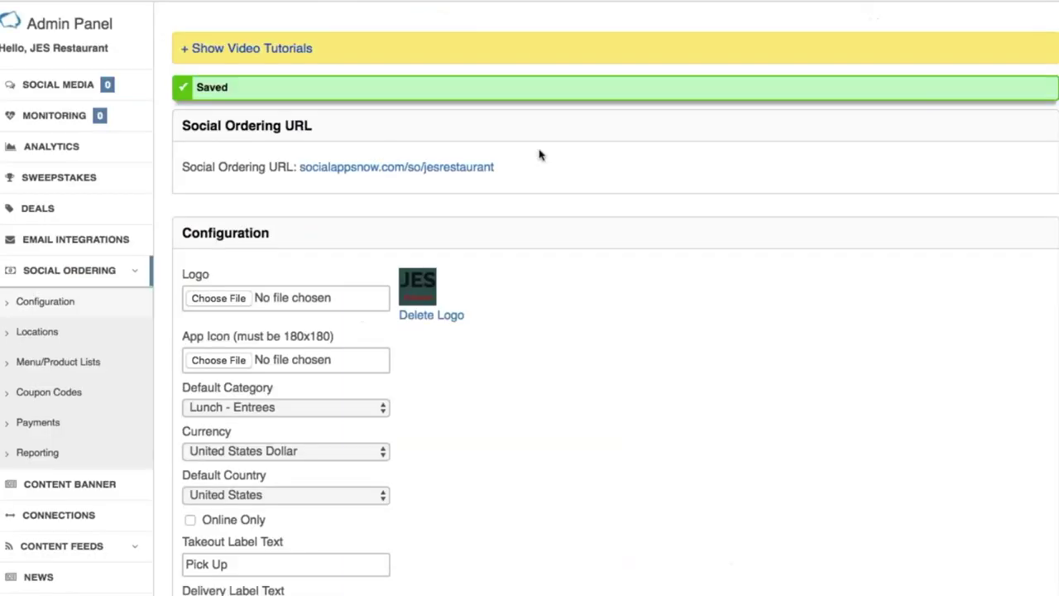